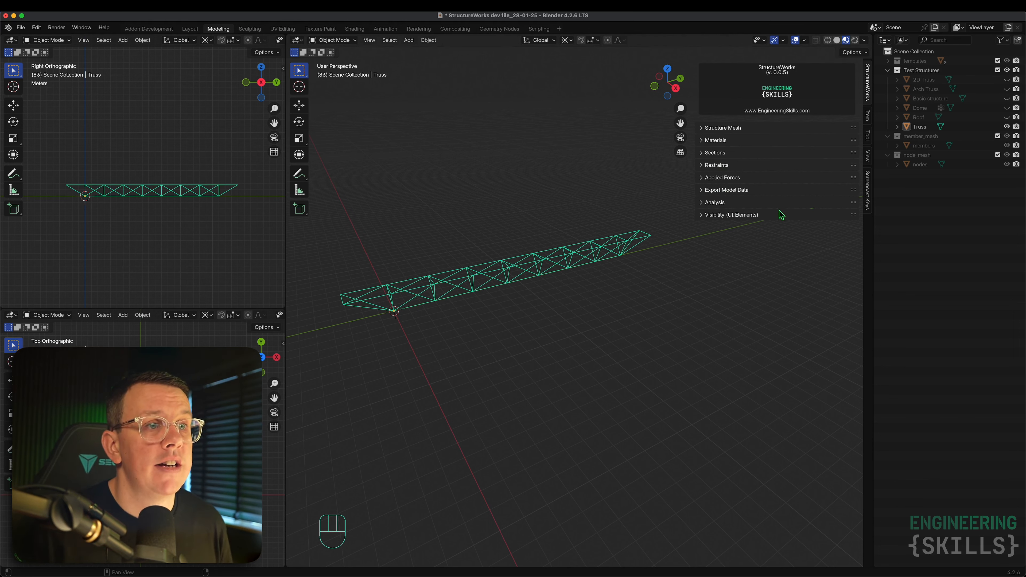
Examine the truss wireframe along its length from several viewing angles
key("n")
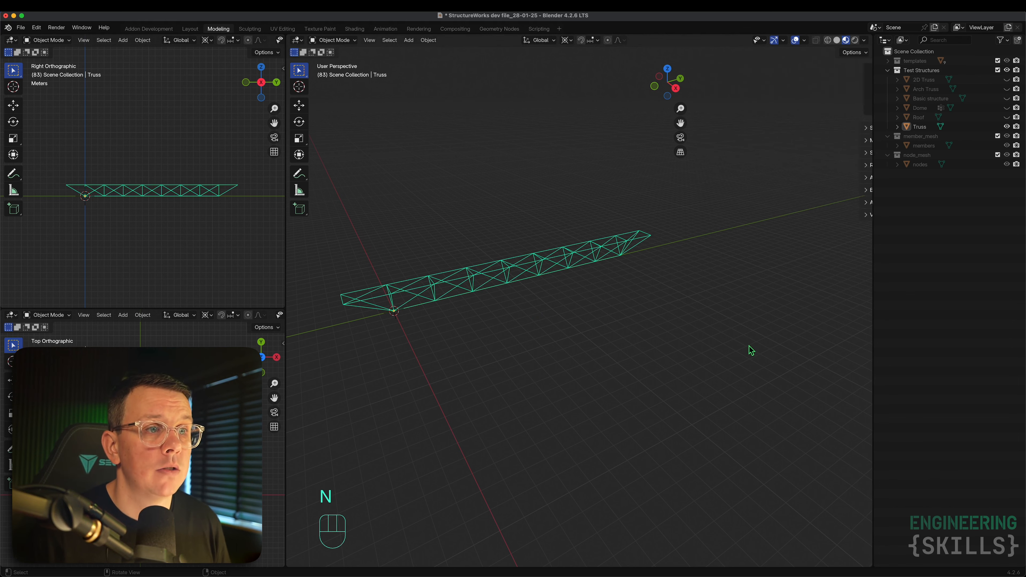
key("n")
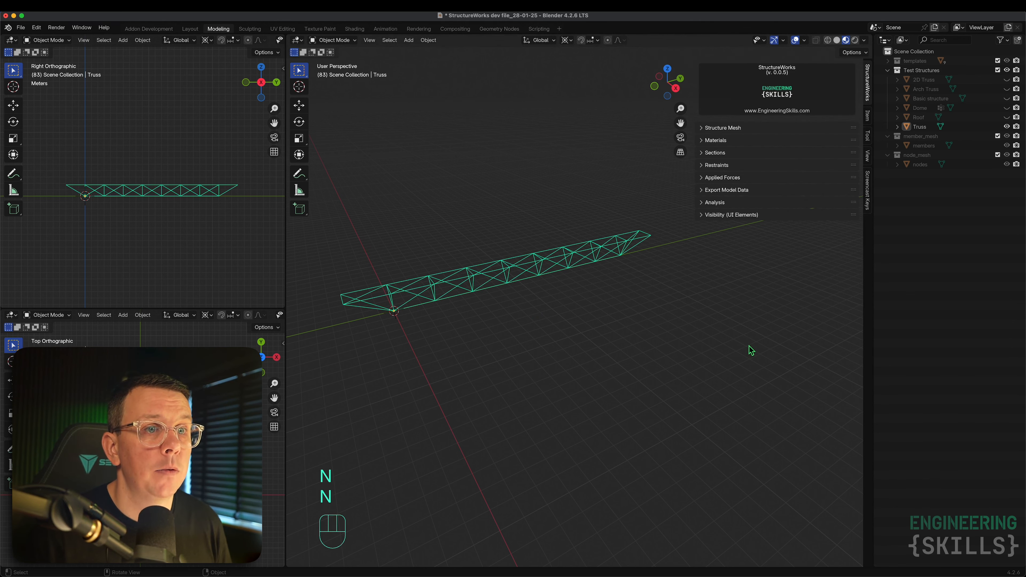
middle_click_drag(565, 275, 631, 291)
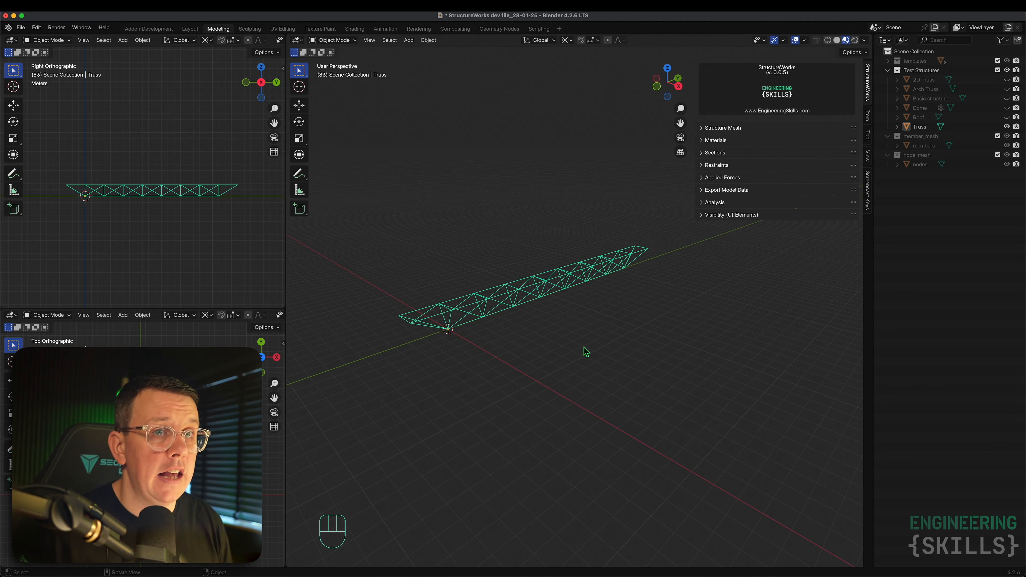
scroll(450, 290, "up", 1)
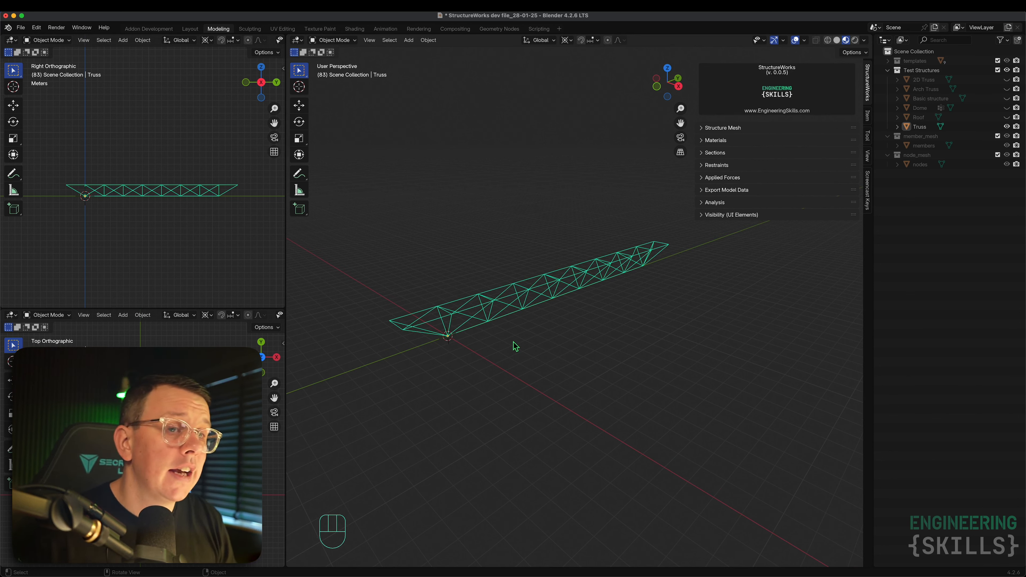
mouse_move(500, 344)
middle_mouse_down()
mouse_move(612, 325)
mouse_move(491, 358)
mouse_move(485, 335)
middle_mouse_up()
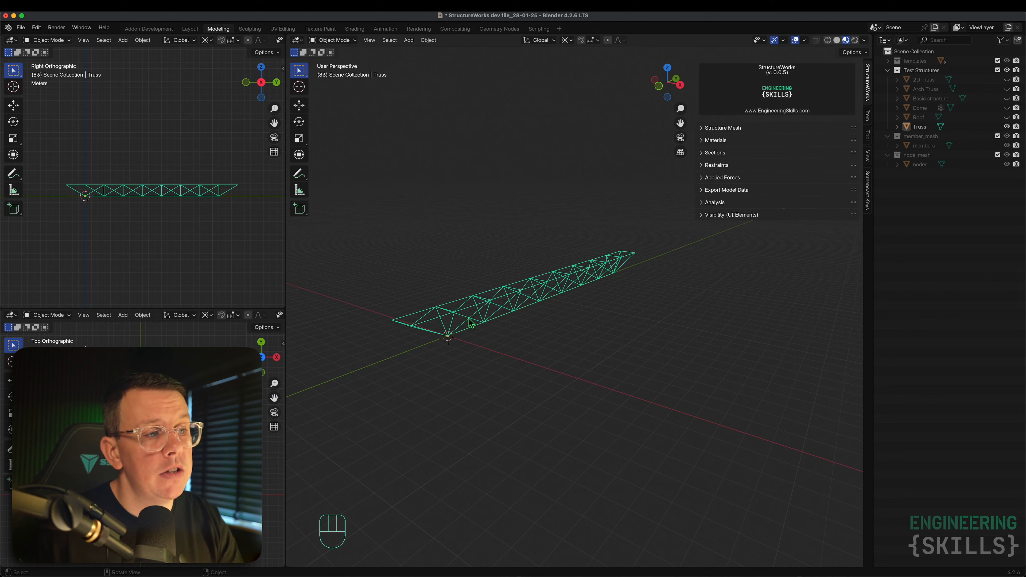
scroll(466, 304, "up", 1)
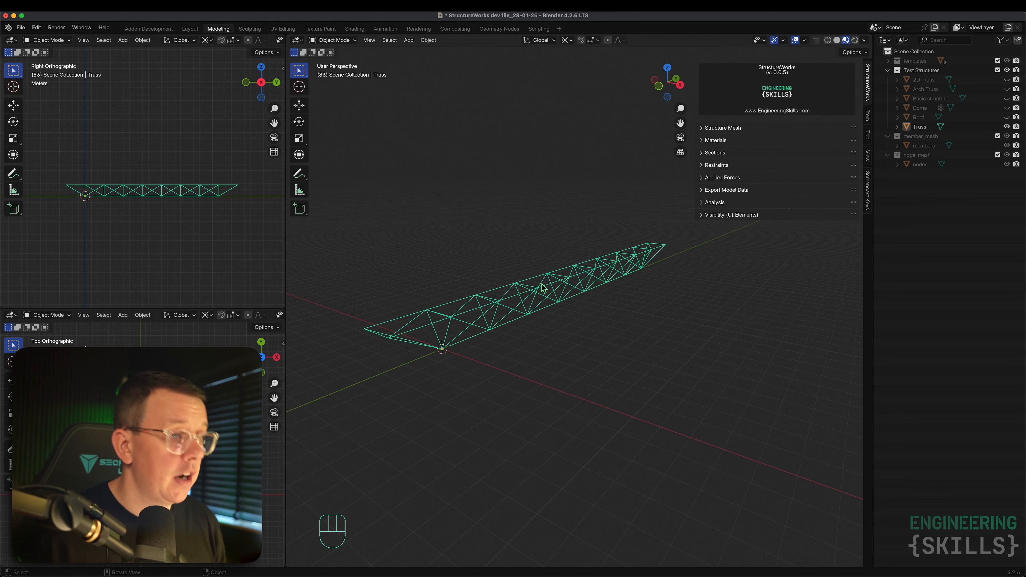
mouse_move(510, 287)
middle_mouse_down("shift")
mouse_move(534, 286)
mouse_move(519, 292)
middle_mouse_up("shift")
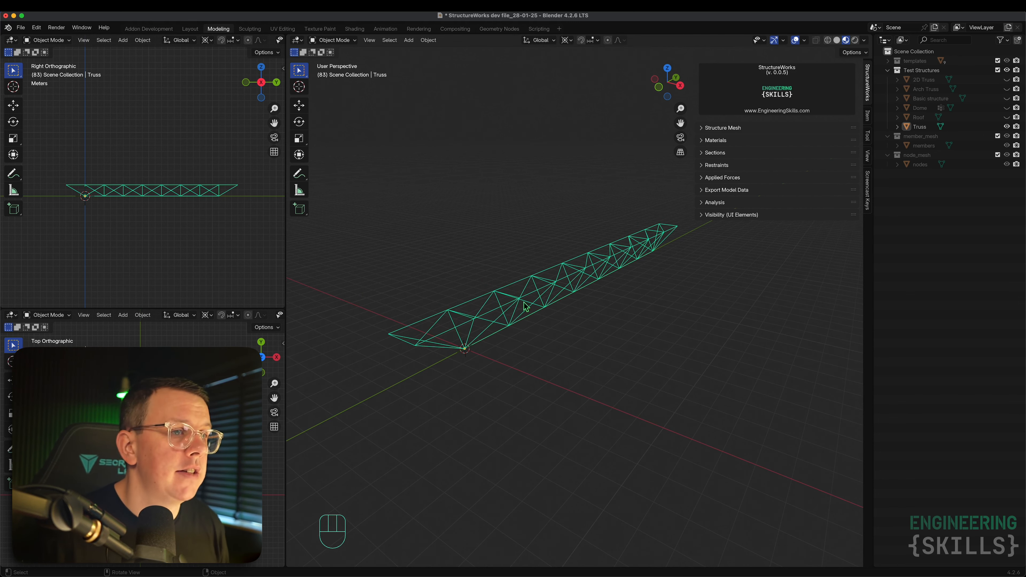
middle_click_drag(583, 292, 532, 254, "shift")
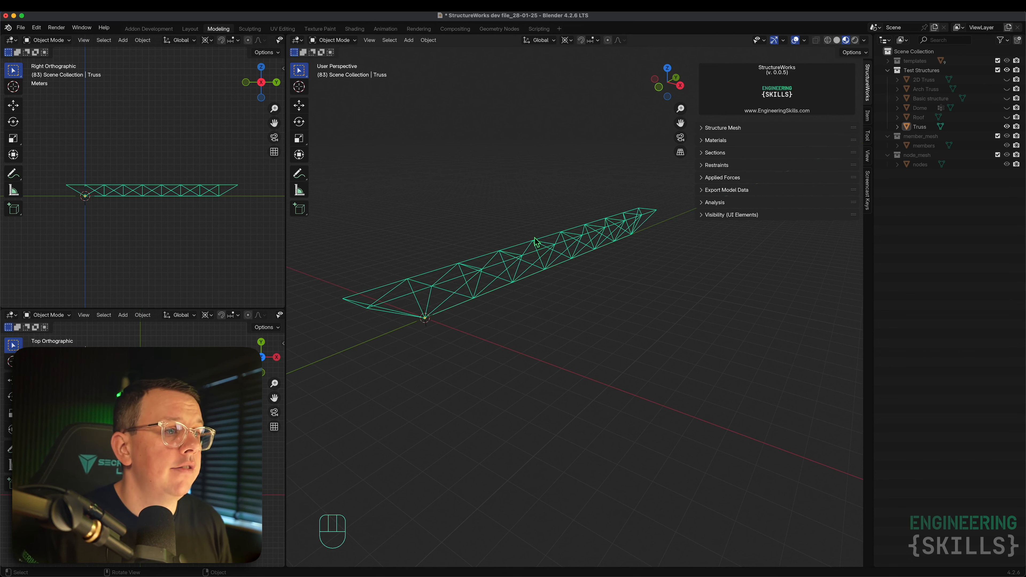
In the Structure Mesh settings, clear the structure object and pick the Truss from the viewport as its replacement
left_click(723, 128)
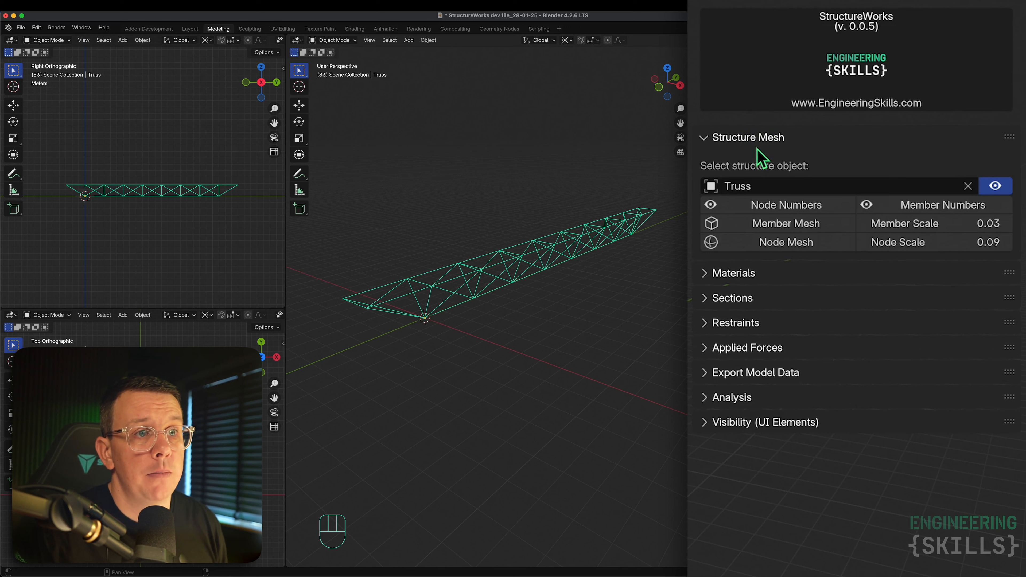
left_click(968, 187)
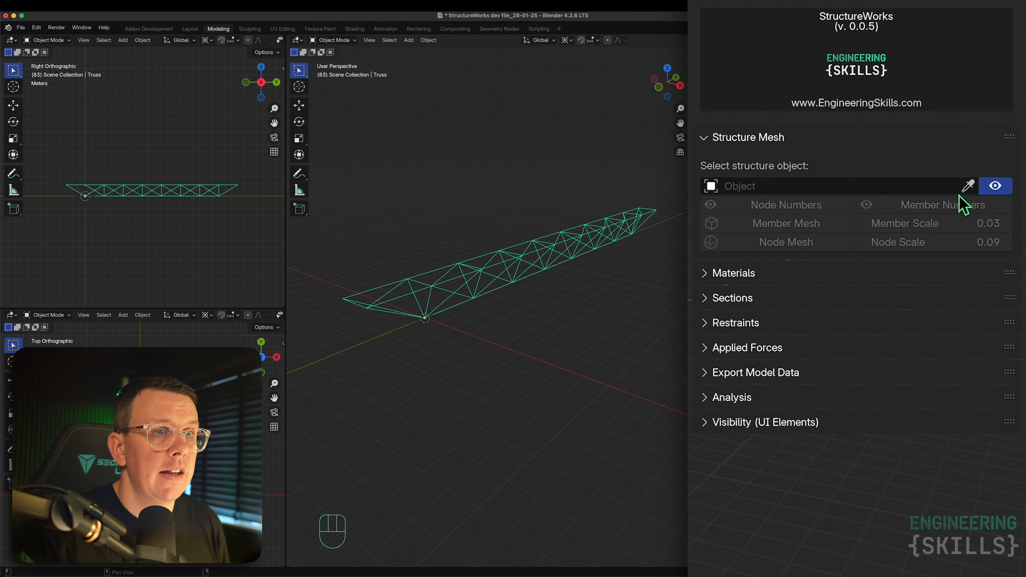
left_click(968, 185)
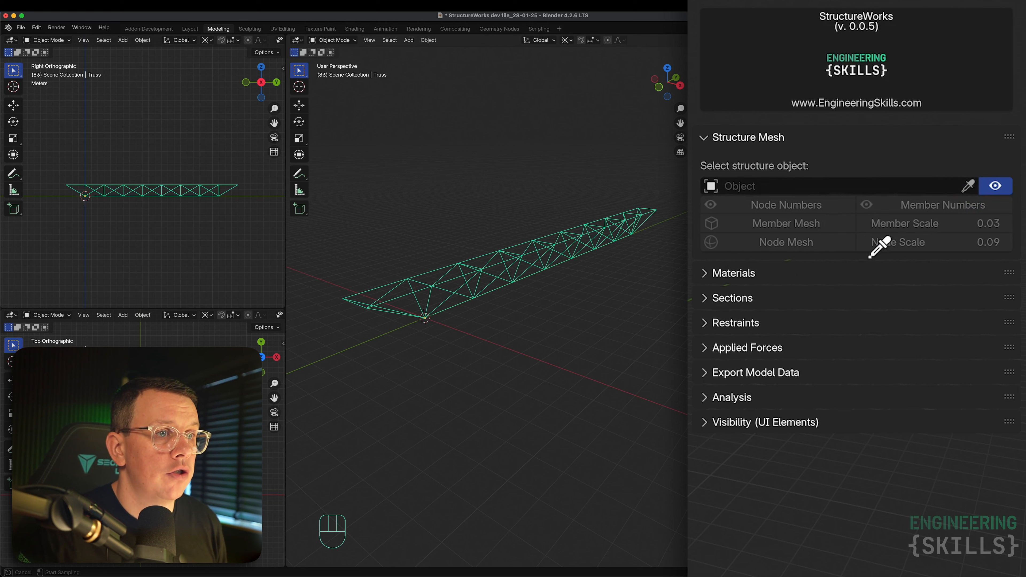
left_click(645, 219)
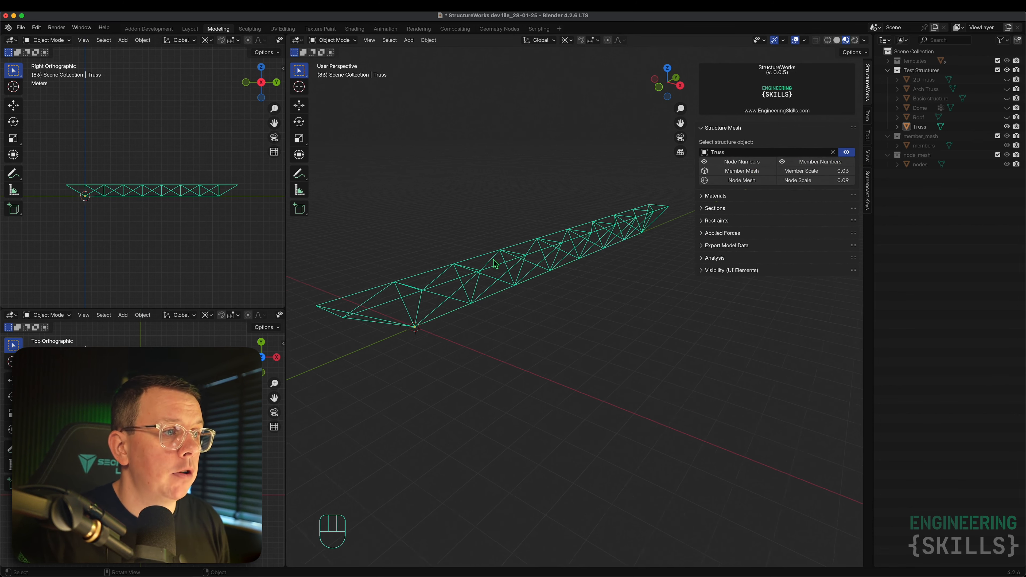
Preview the truss as a solid member mesh with its wireframe hidden, and restore the wireframe-only display
left_click(756, 173)
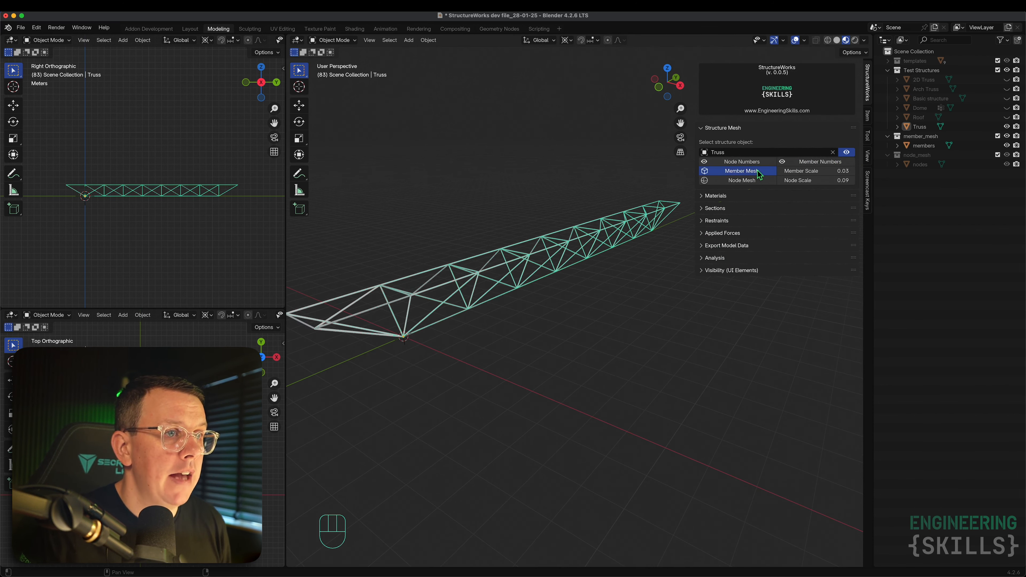
left_click(847, 153)
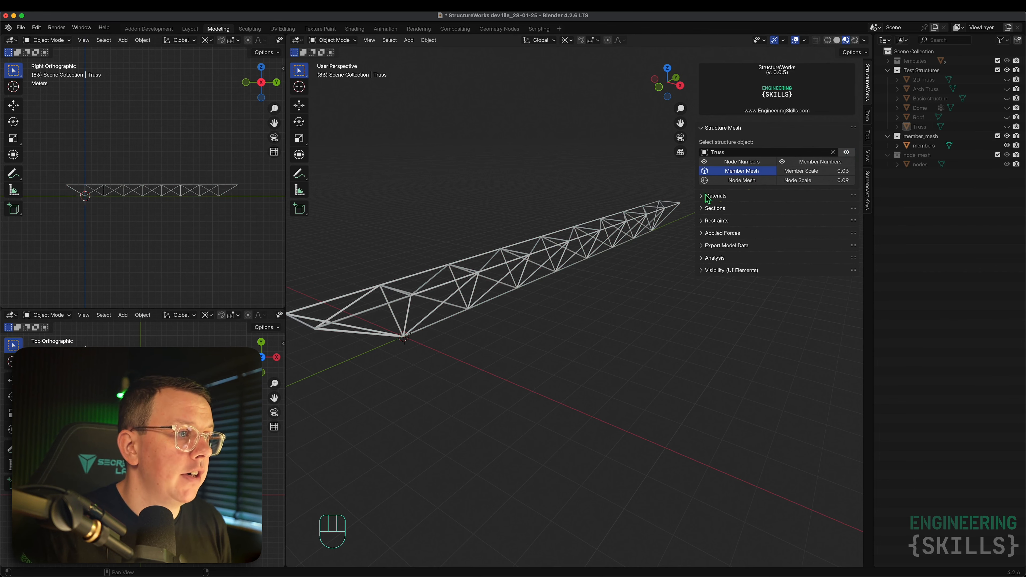
middle_click_drag(466, 292, 578, 285)
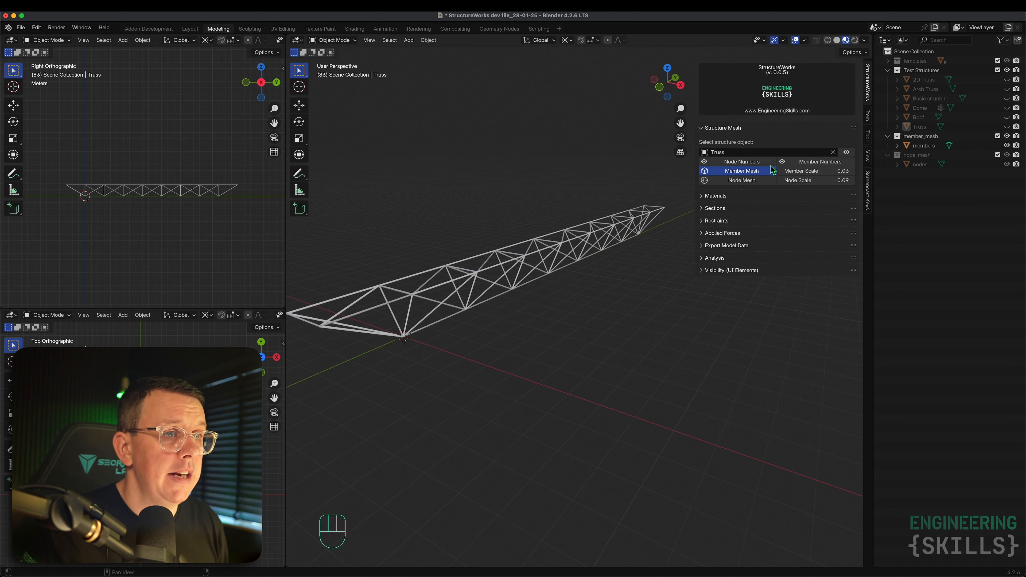
left_click(765, 174)
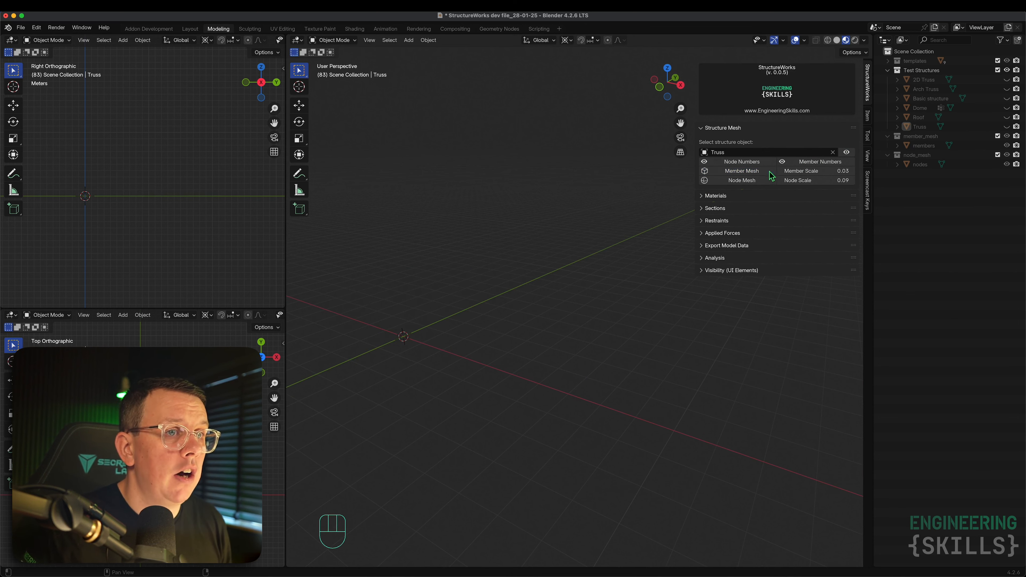
left_click(852, 153)
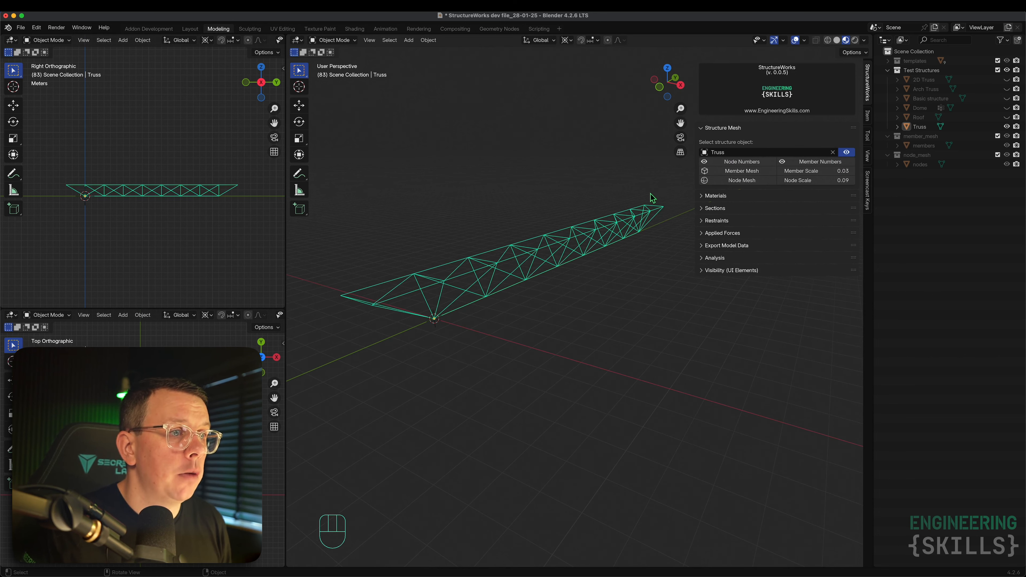
Open the Materials settings and select the entire truss mesh in Edit Mode
middle_click_drag(653, 198, 659, 195)
left_click(723, 197)
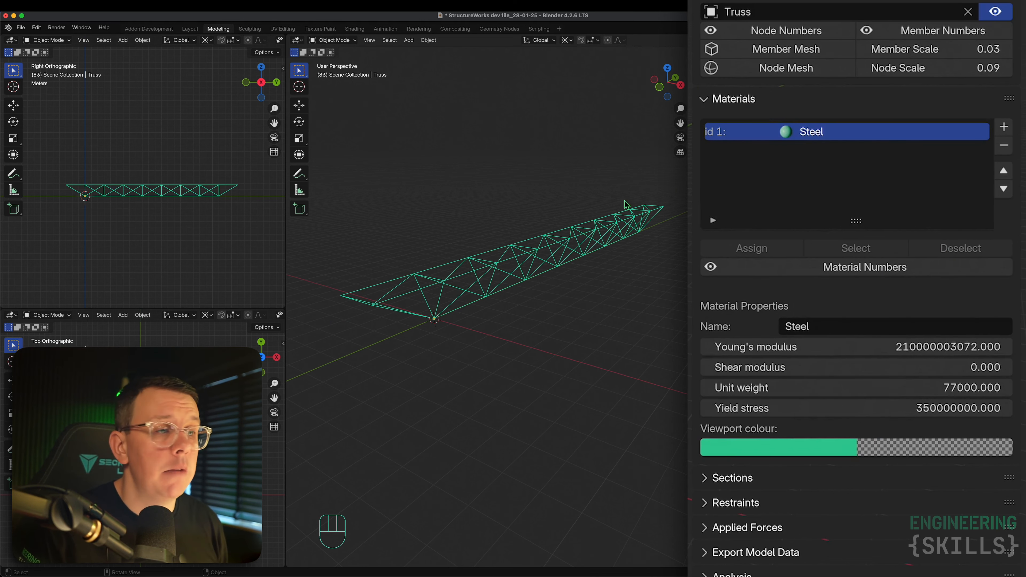
key("Tab")
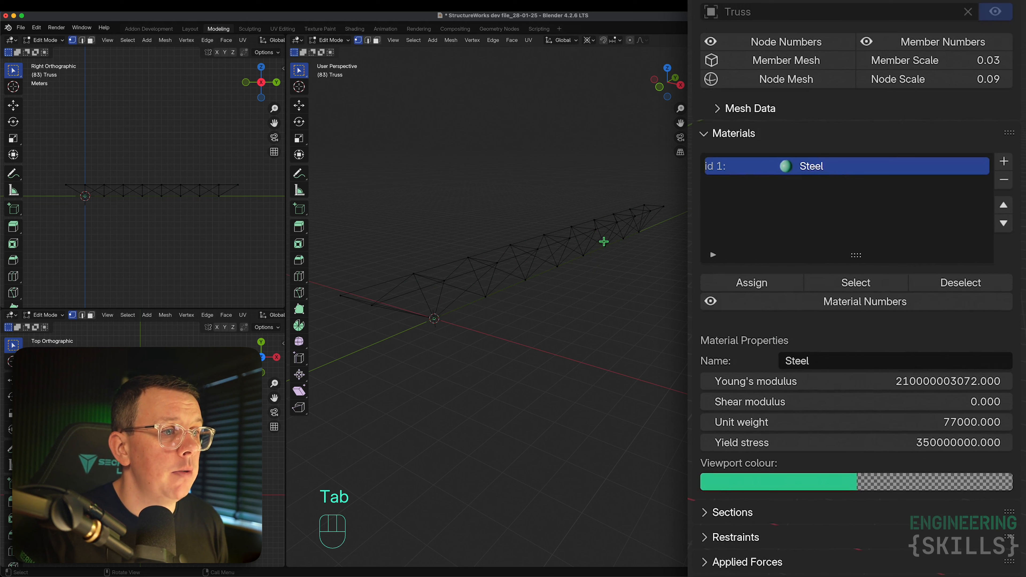
key("a")
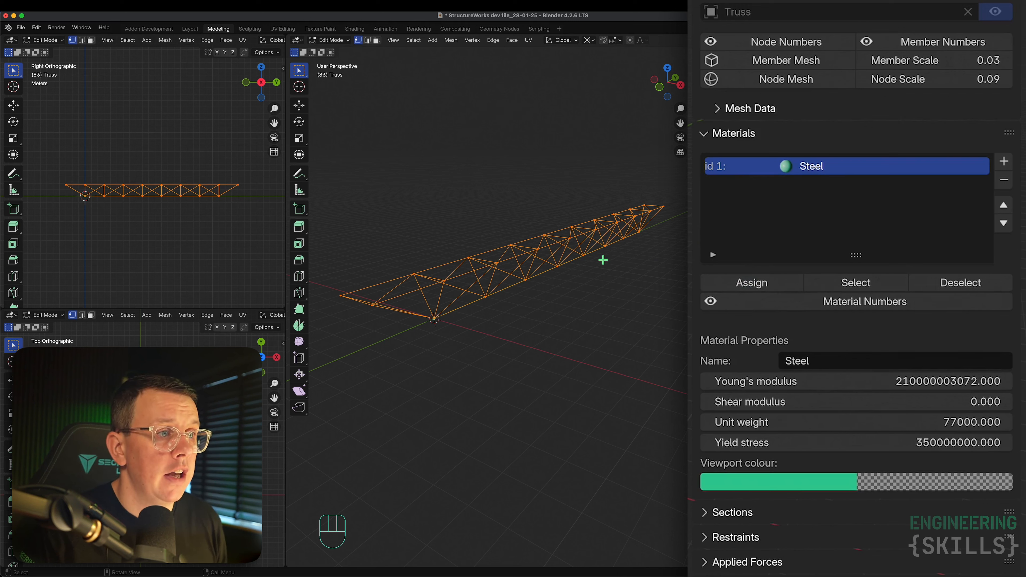
Display the material numbers on the truss members, inspect them up close, and hide them and the Materials settings
left_click(899, 308)
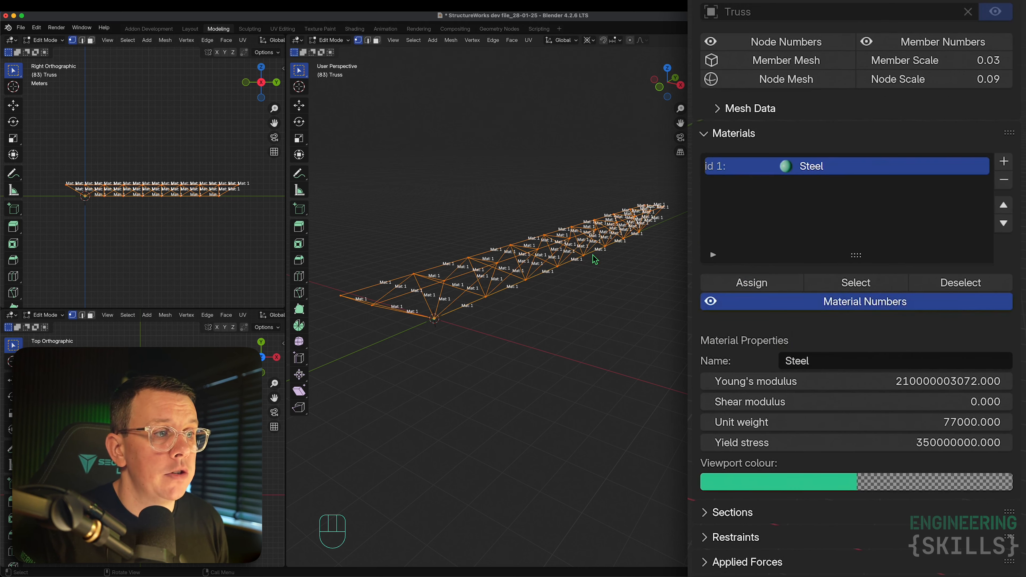
scroll(570, 260, "up", 3)
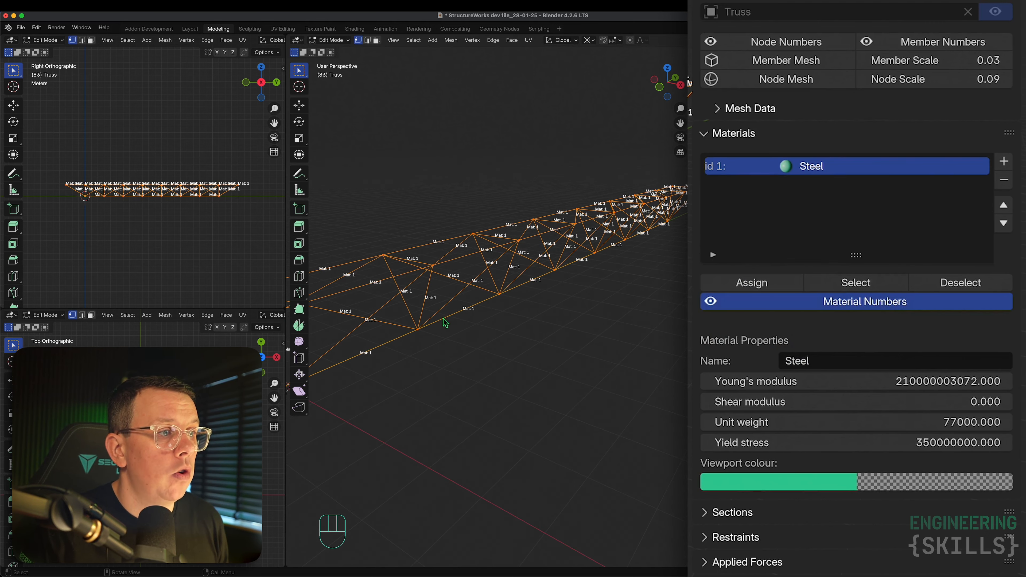
mouse_move(498, 242)
middle_mouse_down()
mouse_move(544, 250)
mouse_move(494, 239)
middle_mouse_up()
left_click(747, 312)
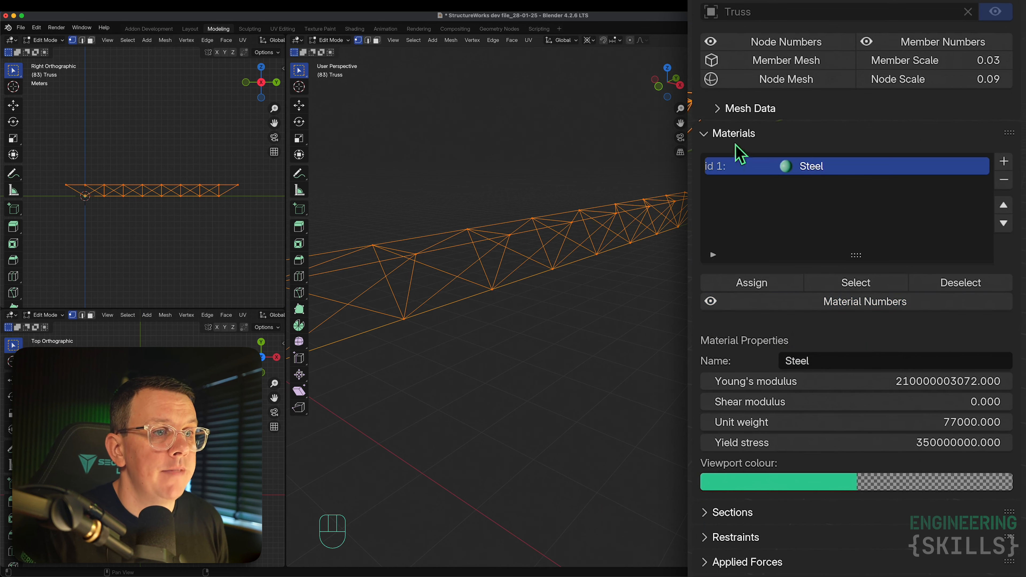
left_click(738, 133)
Switch to edge selection and assign the Tube (75mm) section to all truss members
left_click(745, 160)
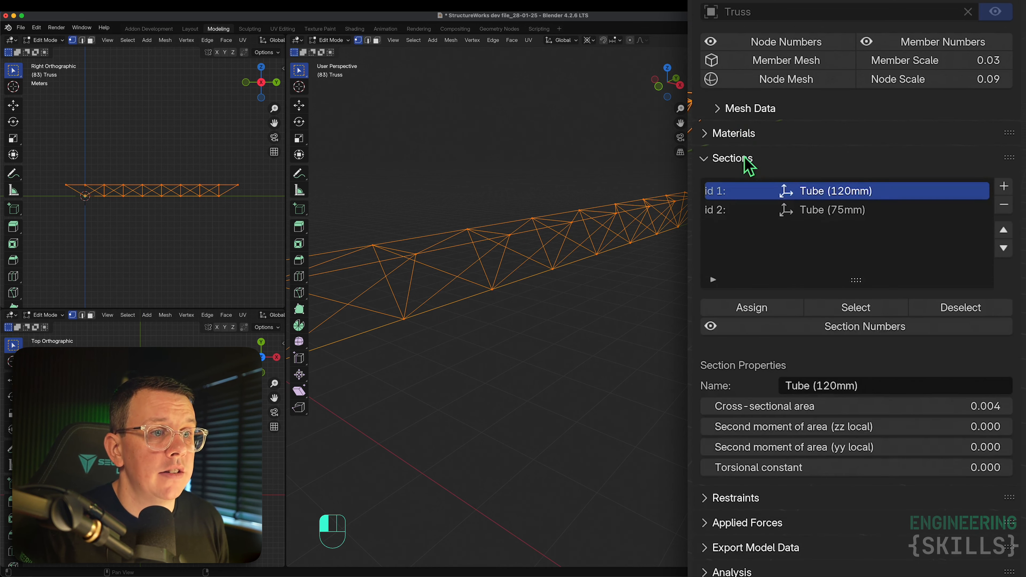
scroll(554, 273, "down", 3)
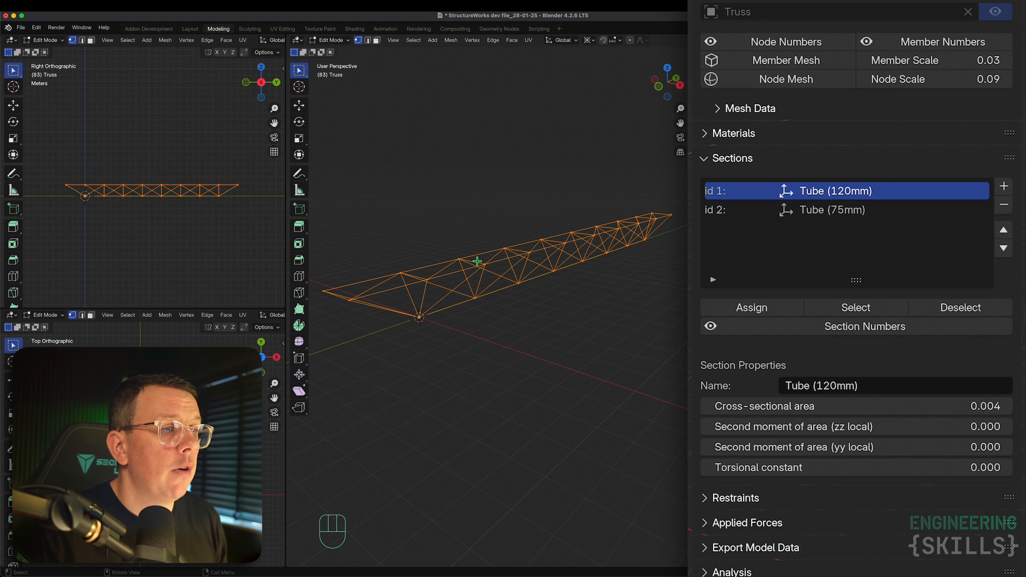
mouse_move(478, 261)
middle_mouse_down()
mouse_move(538, 252)
mouse_move(497, 258)
middle_mouse_up()
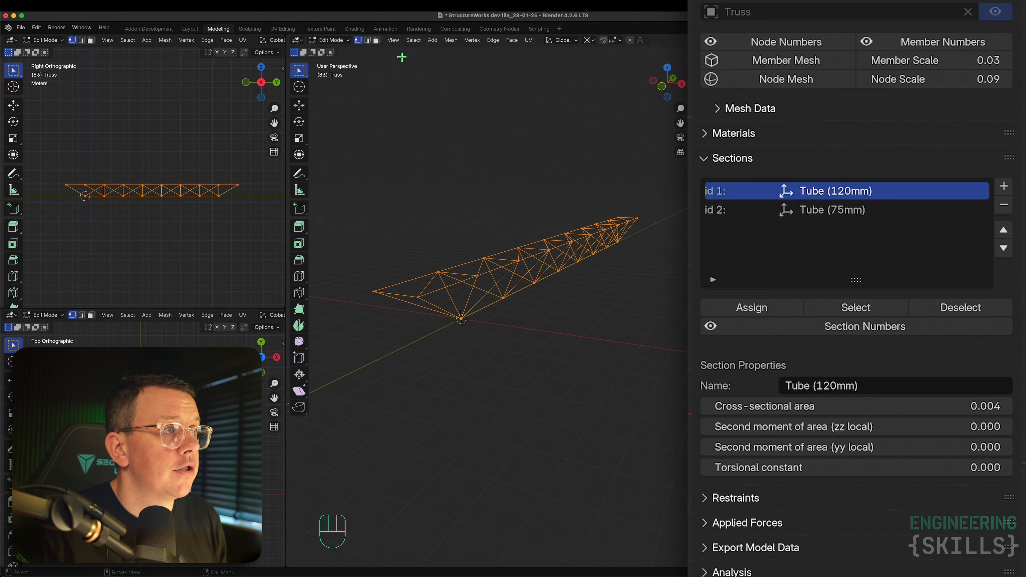
left_click(368, 41)
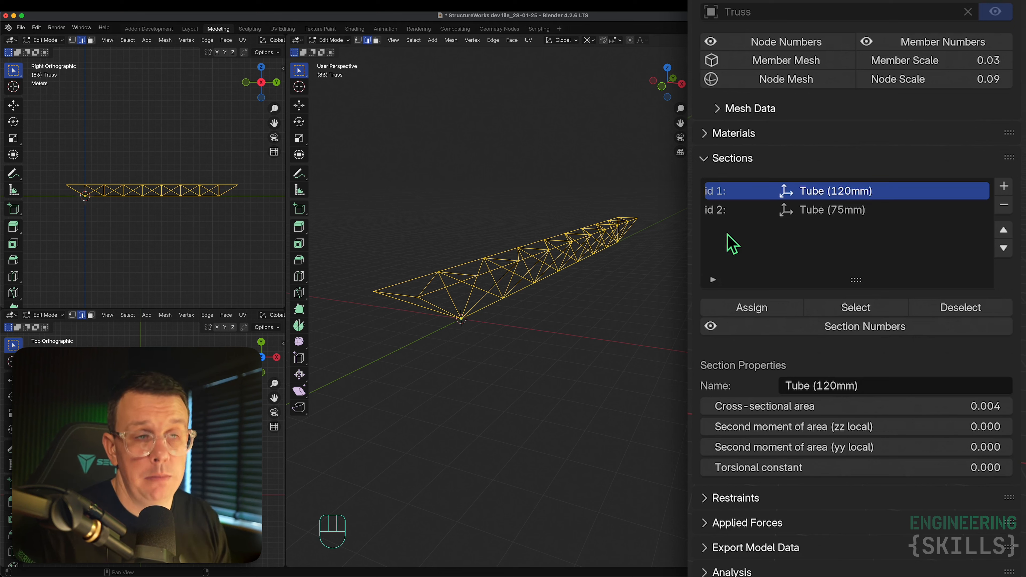
left_click(787, 207)
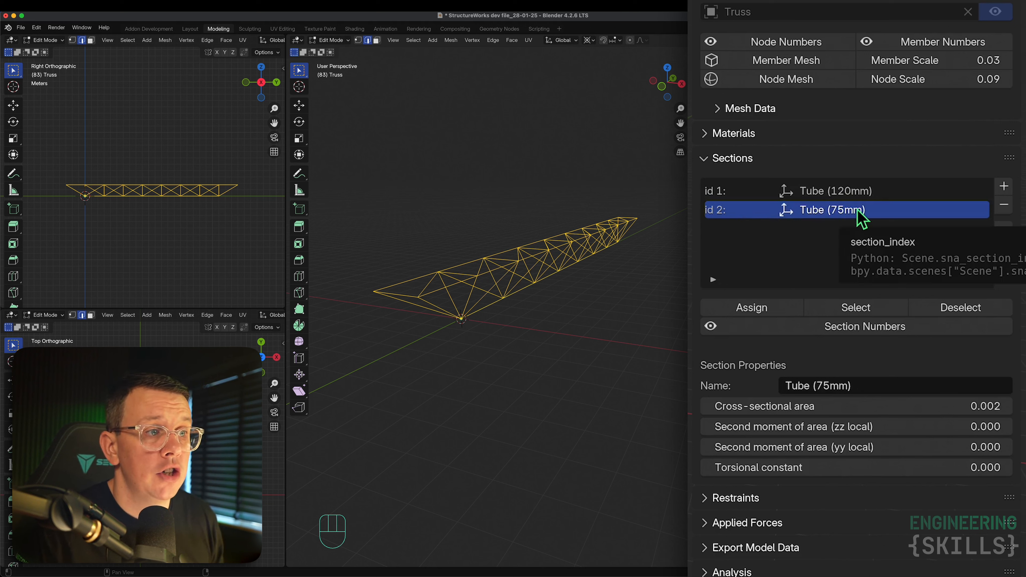
left_click(790, 312)
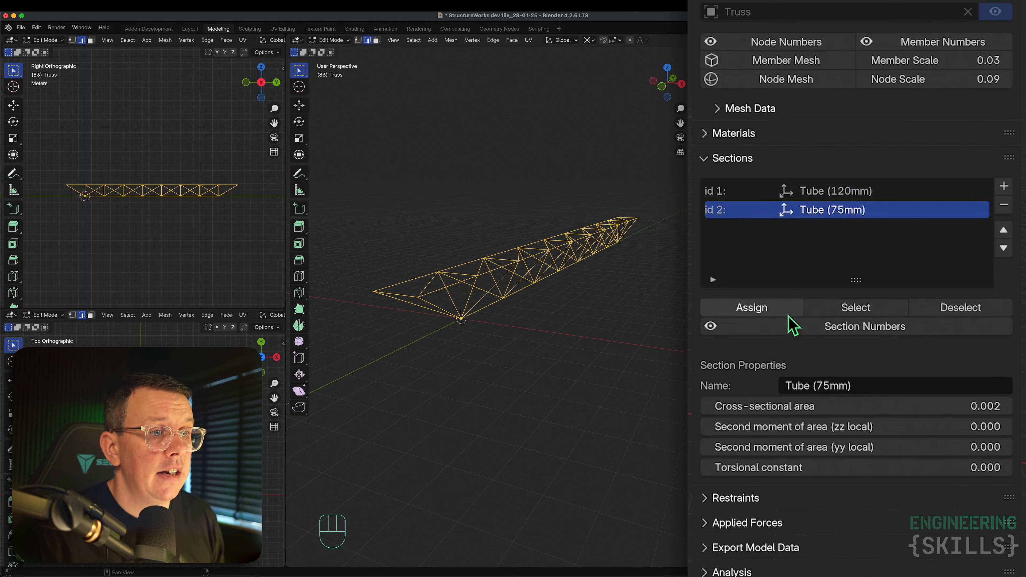
Display the section numbers on the truss members, inspect them, and hide them and the Sections settings
middle_click_drag(538, 237, 738, 279)
left_click(812, 330)
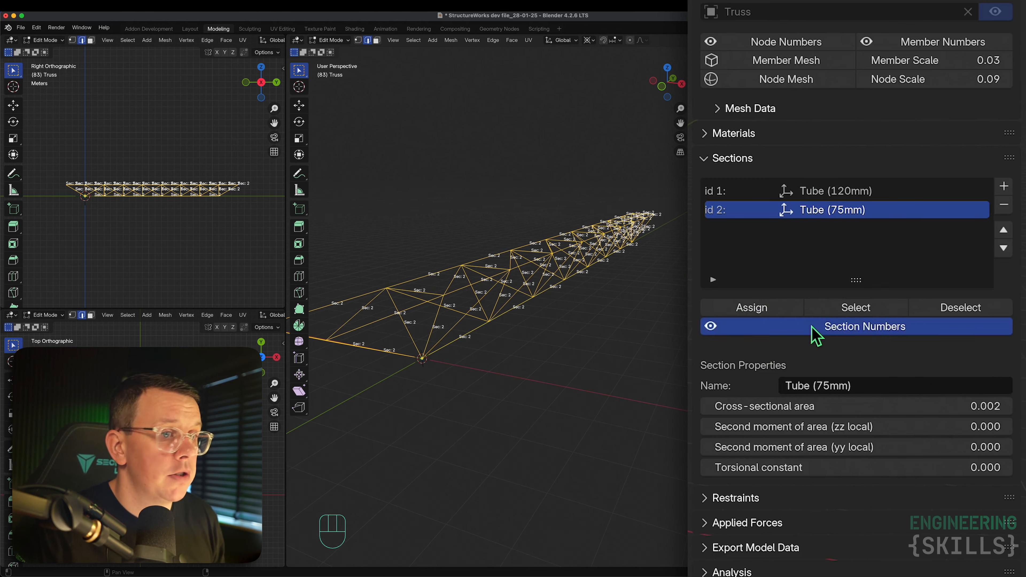
scroll(450, 306, "up", 1)
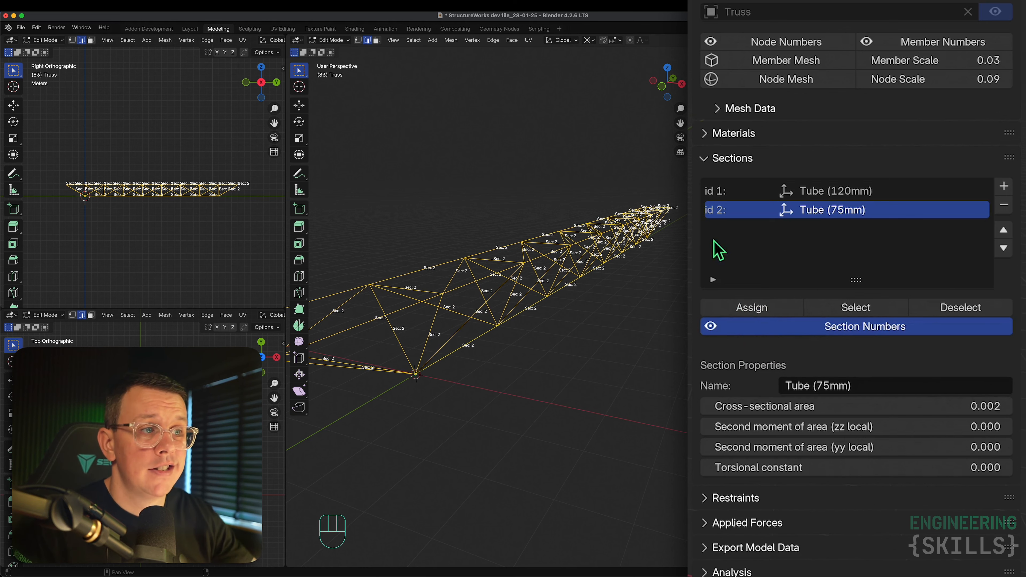
left_click(793, 329)
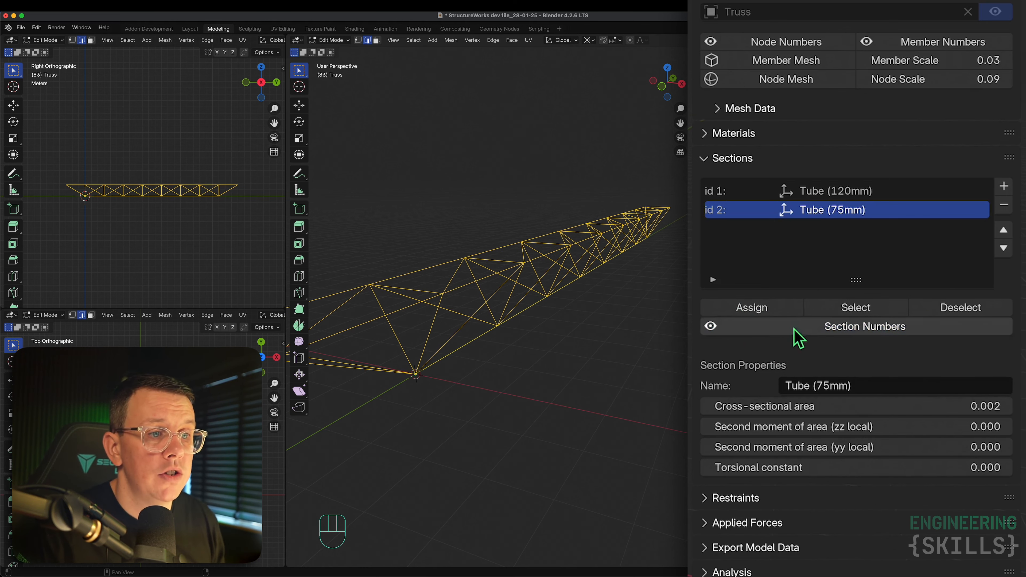
left_click(708, 161)
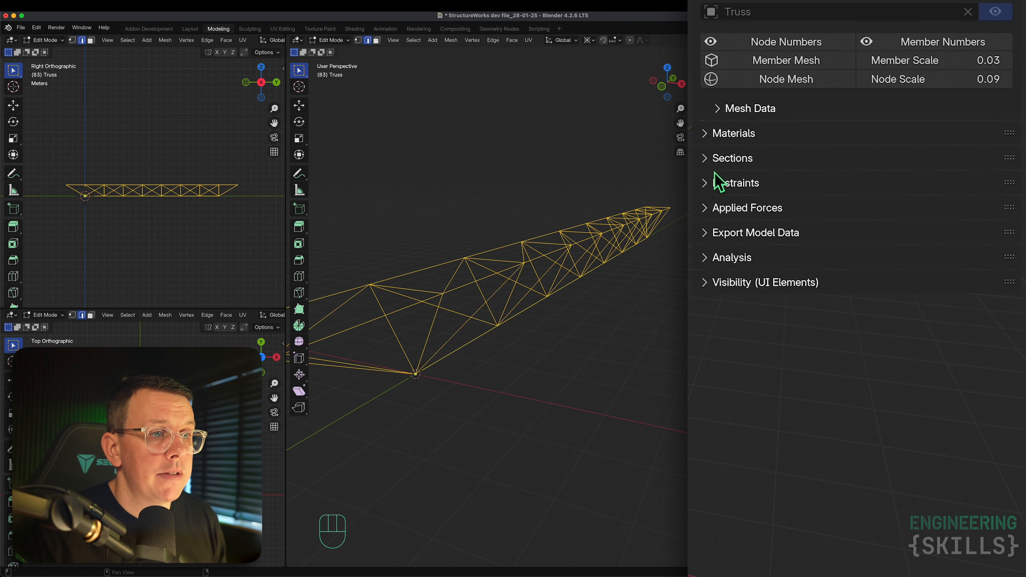
Switch to vertex selection and restrain one corner node at the truss's near end in Ux, Uy and Uz
scroll(605, 250, "down", 3)
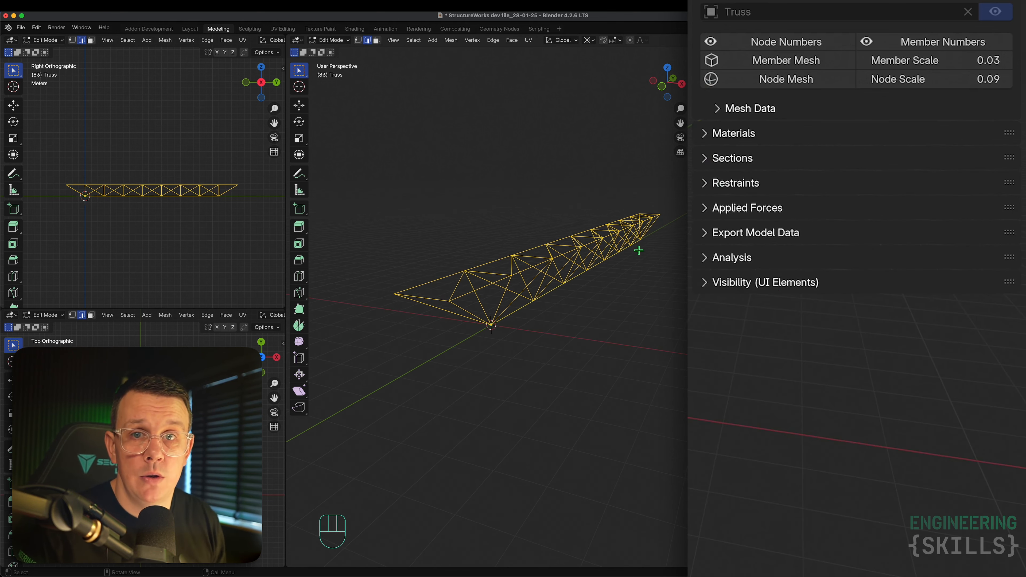
left_click(358, 42)
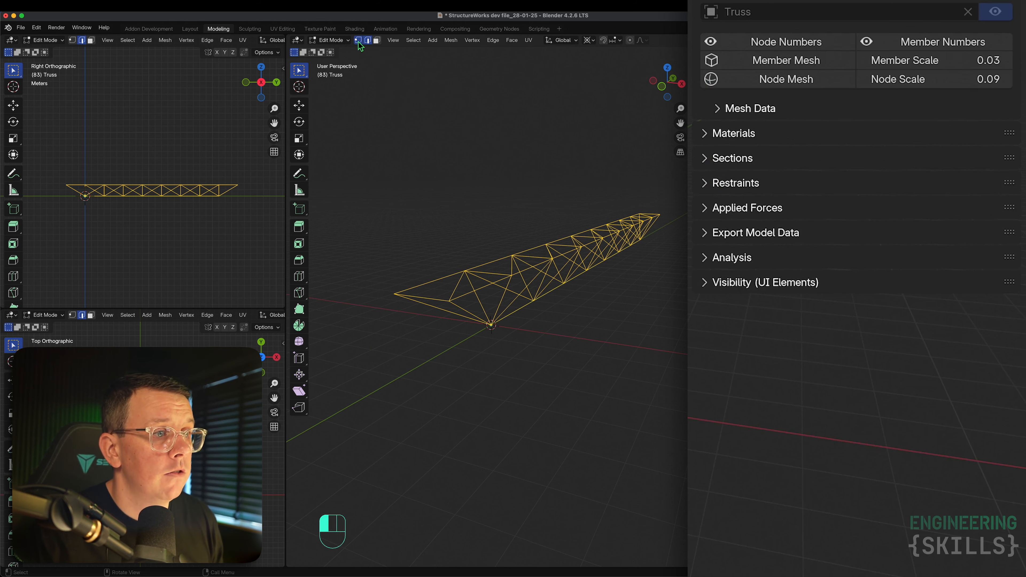
key("alt+a")
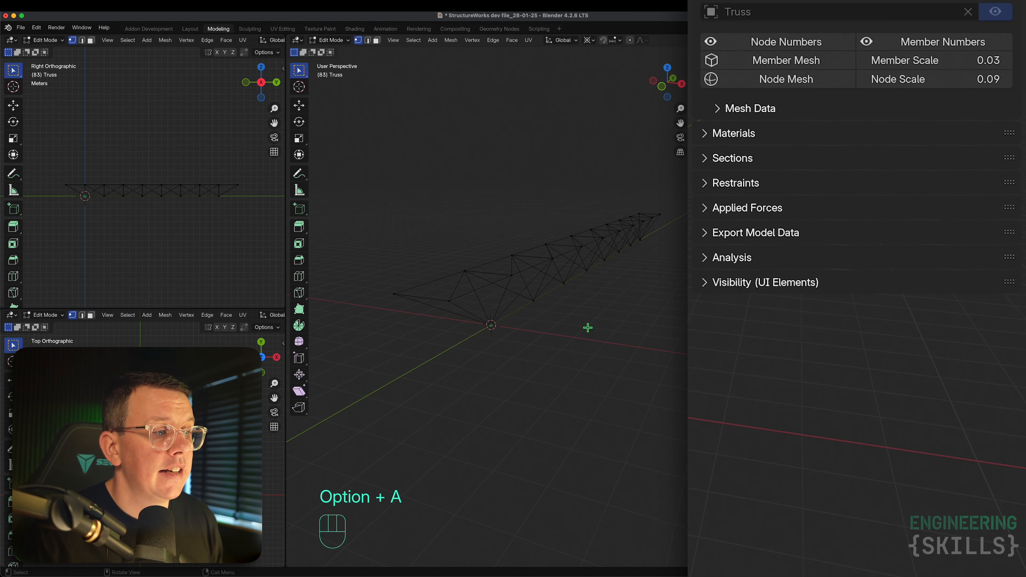
scroll(508, 255, "down", 1)
left_click(409, 288)
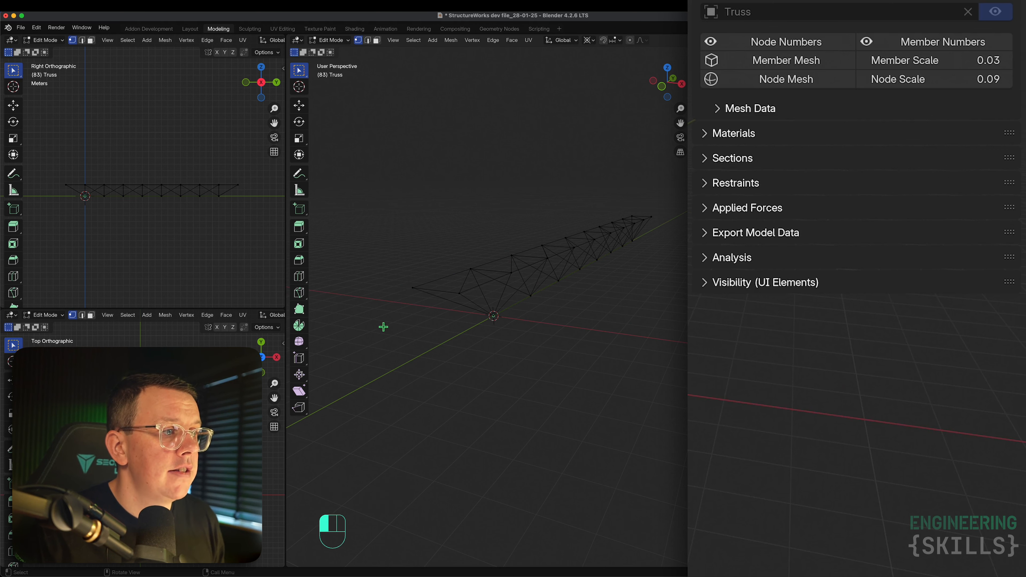
middle_click_drag(579, 303, 554, 312)
left_click(767, 186)
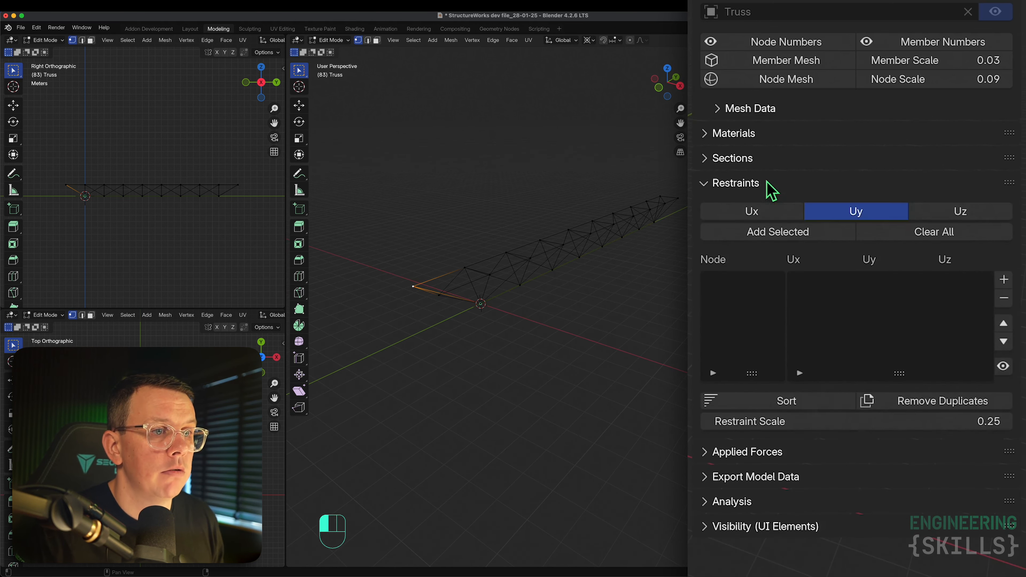
left_click(756, 211)
left_click(959, 213)
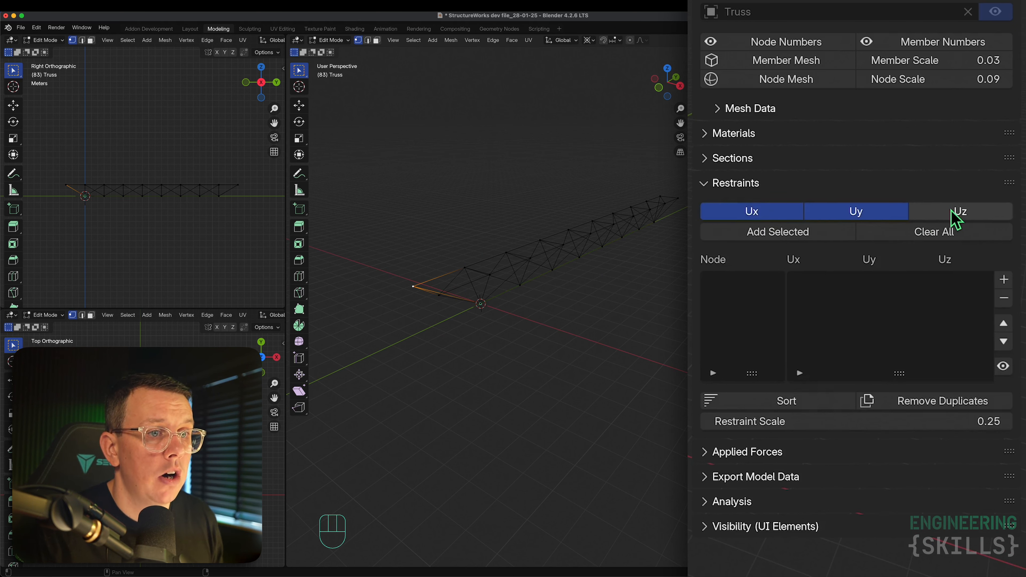
left_click(782, 238)
Set the restraint symbol scale to 0.5
scroll(409, 290, "up", 5)
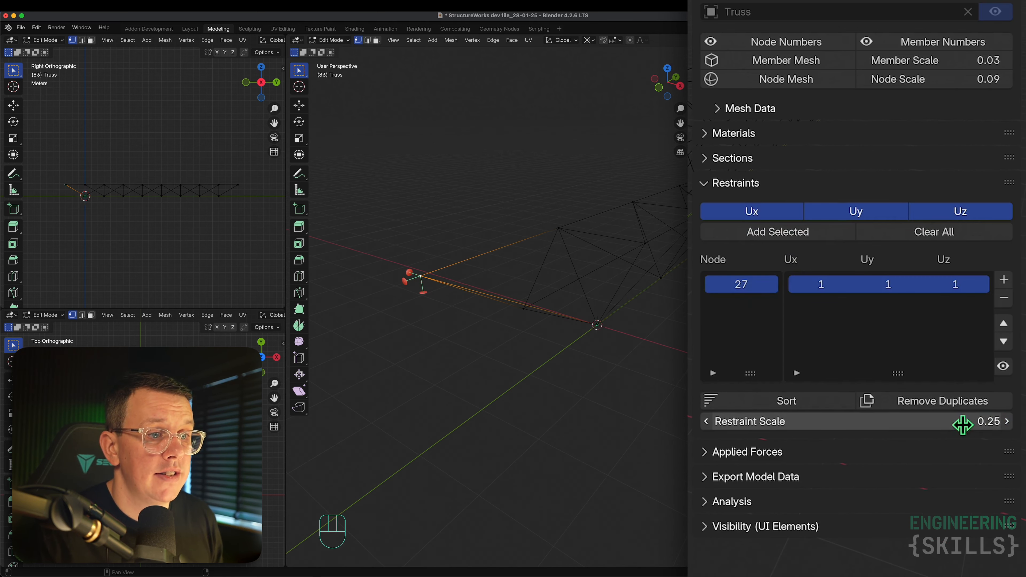
left_click(963, 424)
type("0.5")
key("Return")
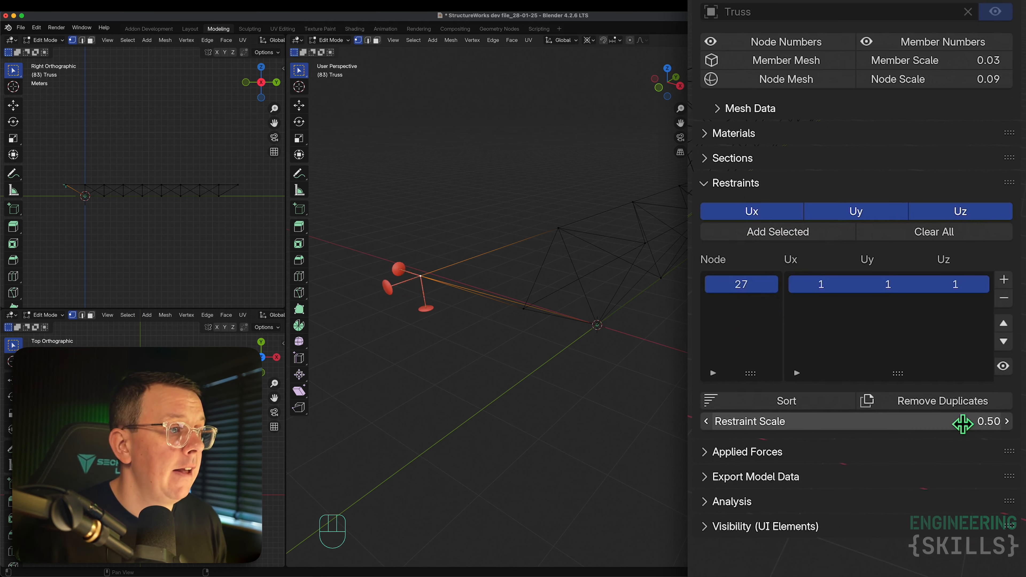
Restrain the other corner node at the near end in Ux and Uz only
scroll(418, 311, "down", 6)
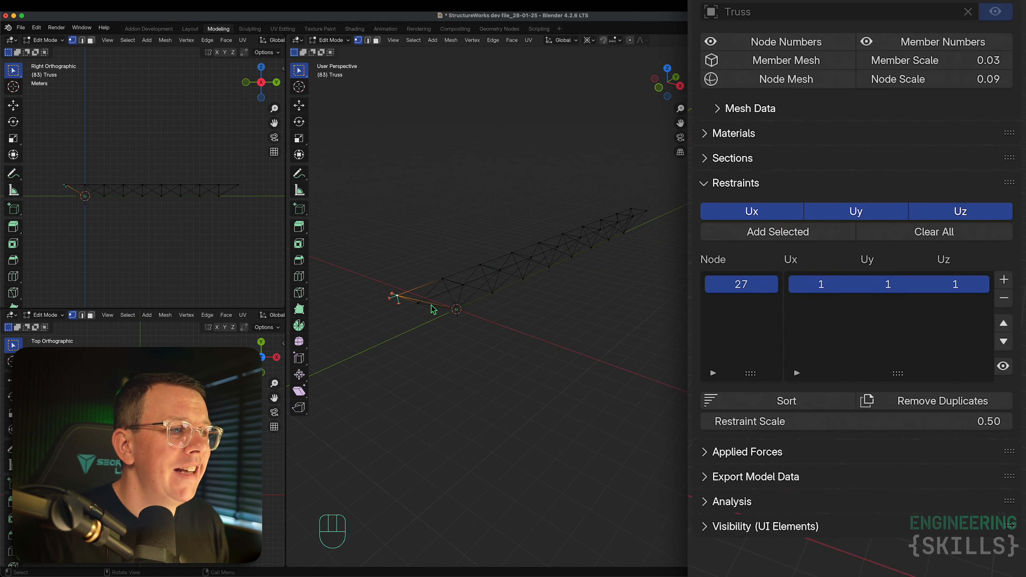
left_click(420, 312)
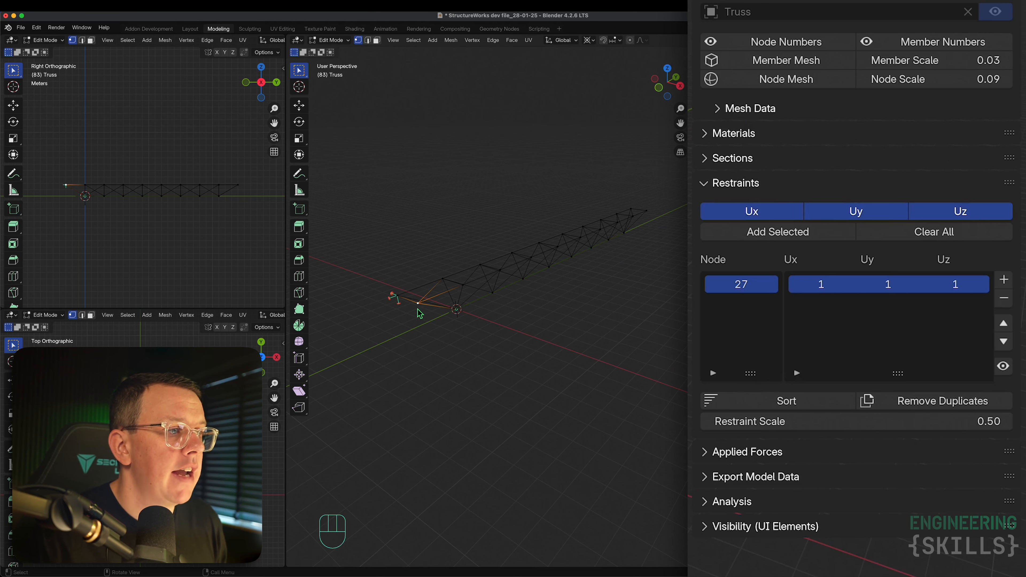
scroll(416, 305, "up", 2)
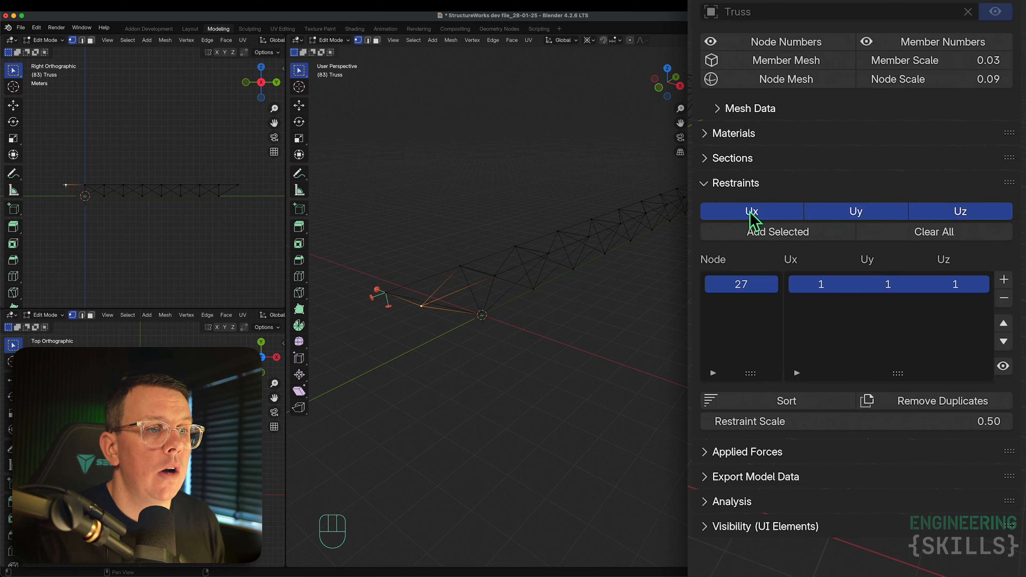
left_click(867, 214)
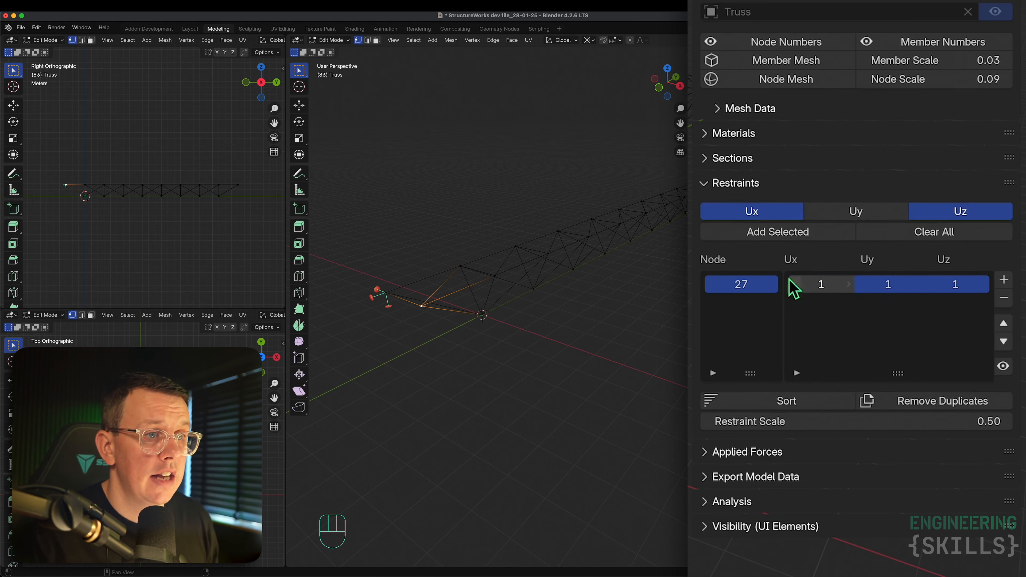
left_click(804, 236)
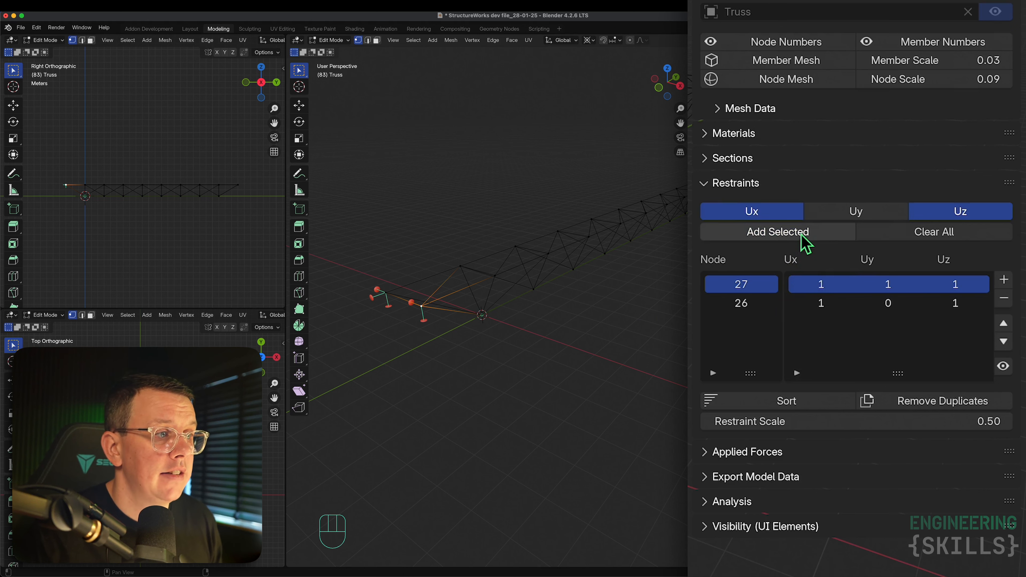
Select both end nodes at the far end of the truss and restrain them in Ux and Uz
scroll(391, 372, "down", 3)
scroll(578, 267, "up", 4)
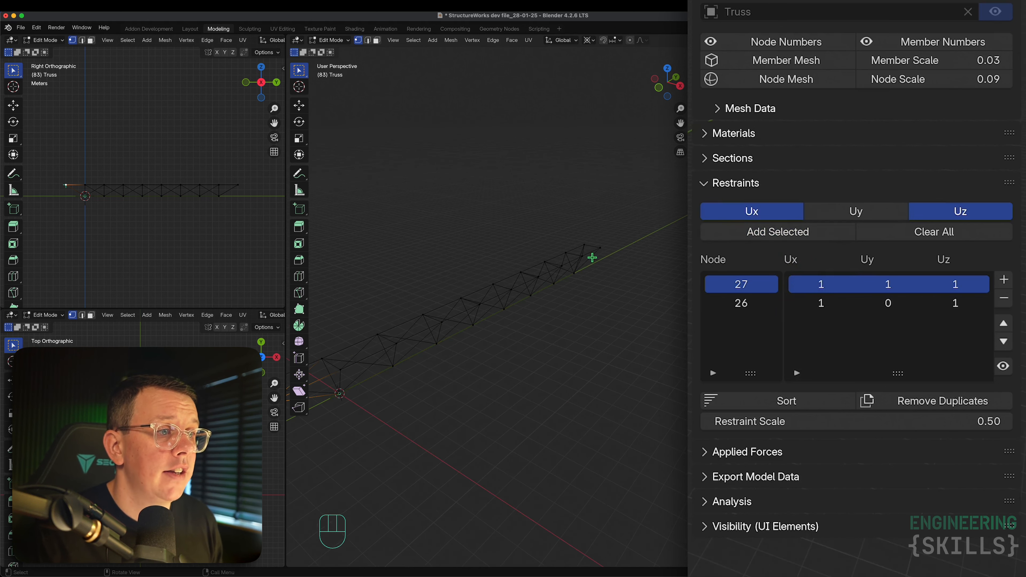
left_click(574, 253)
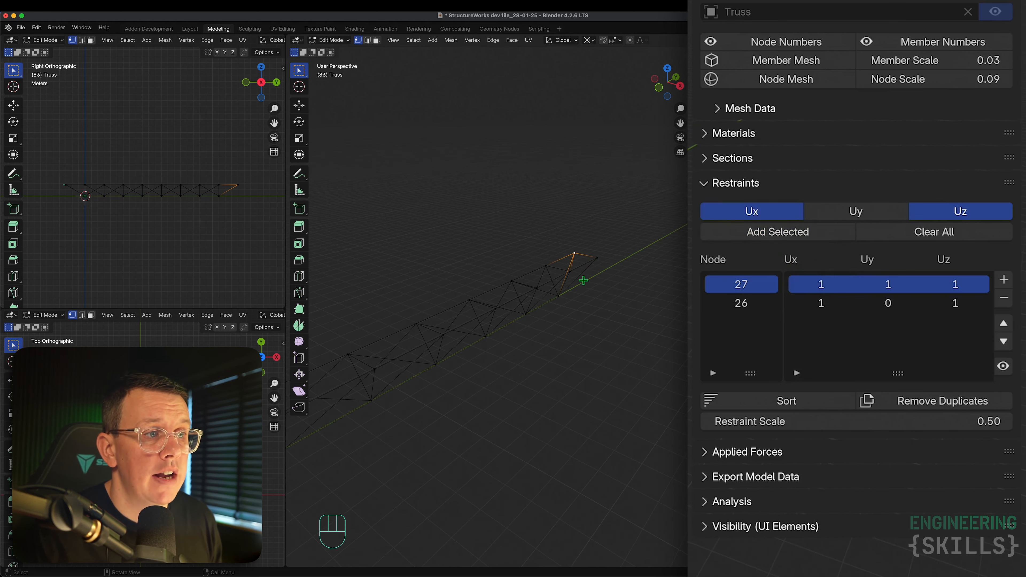
left_click(599, 258, "shift")
scroll(640, 283, "down", 1)
scroll(644, 292, "down", 3)
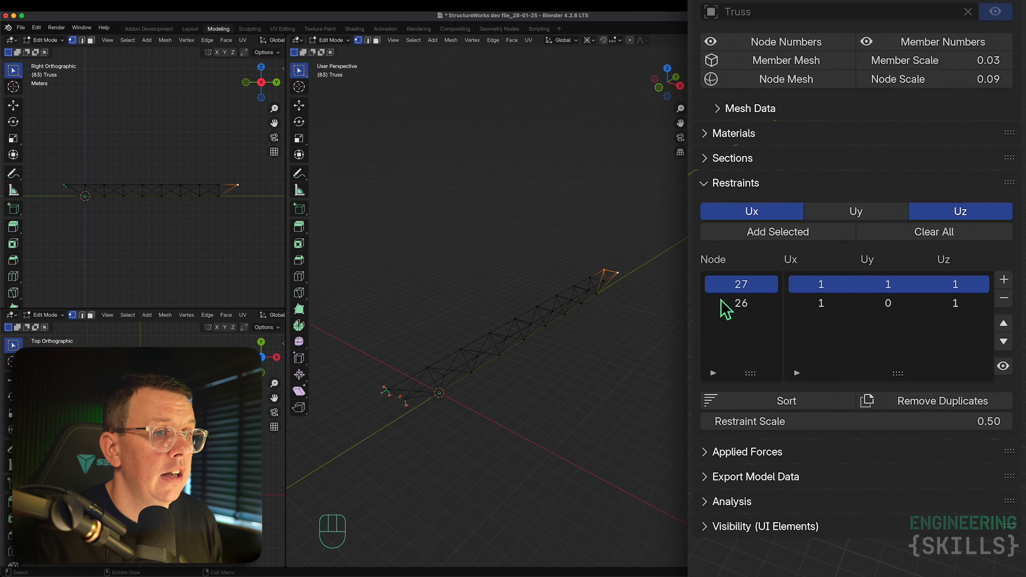
left_click(822, 237)
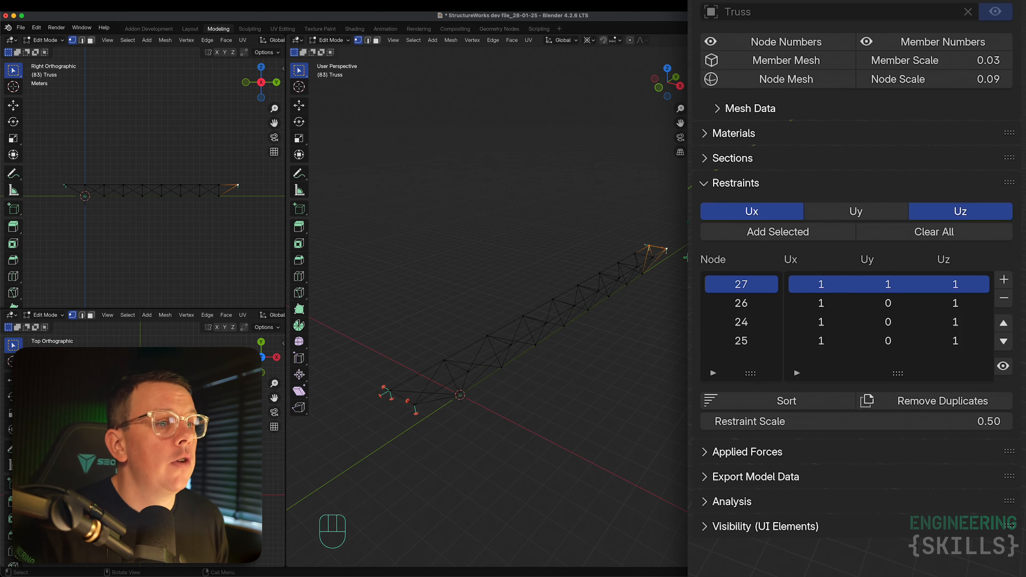
Hide the Restraints settings, open Applied Forces and view the truss from the right side in orthographic view
left_click(732, 187)
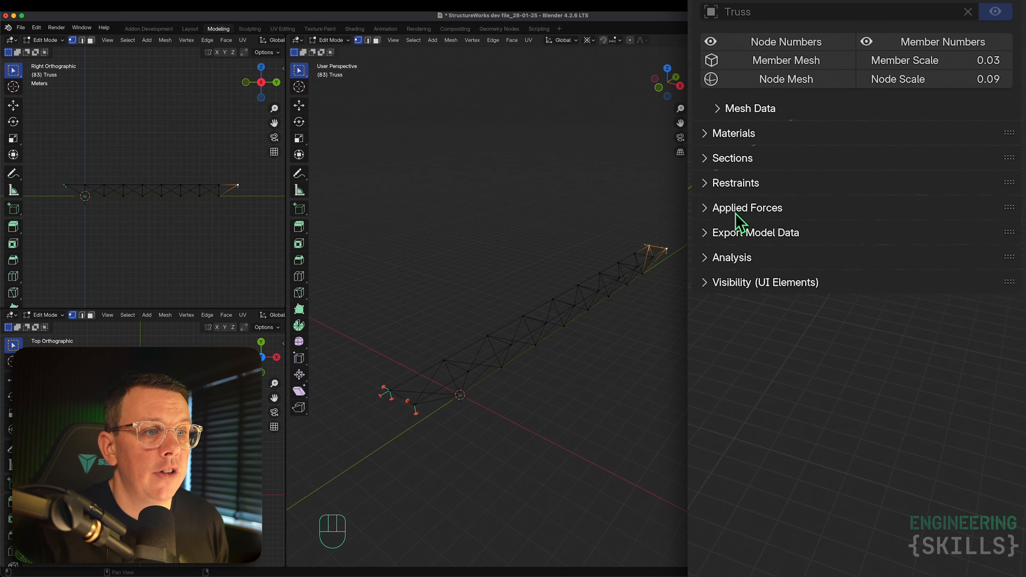
left_click(743, 209)
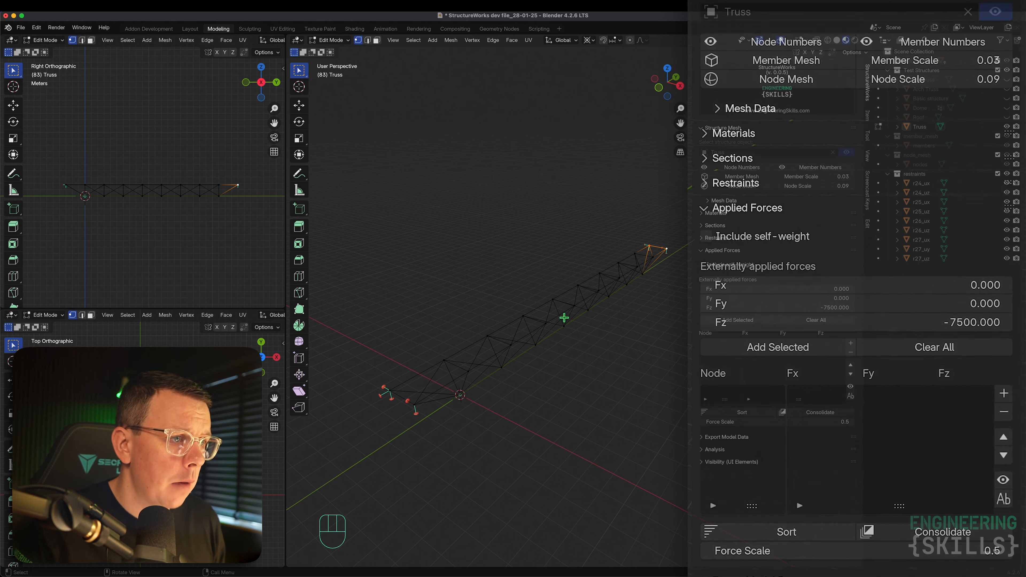
key("KP_1")
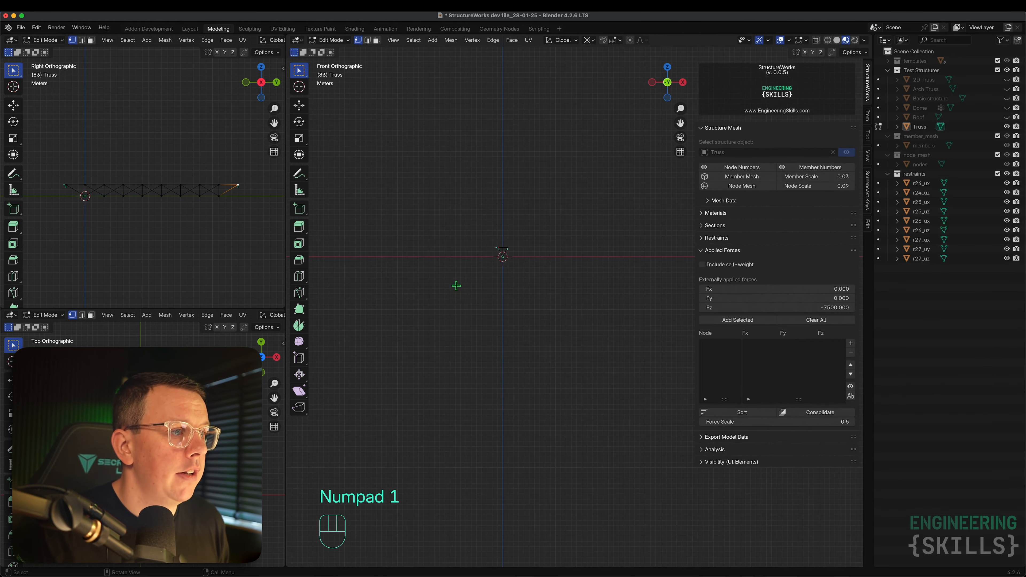
key("KP_3")
scroll(396, 255, "up", 3)
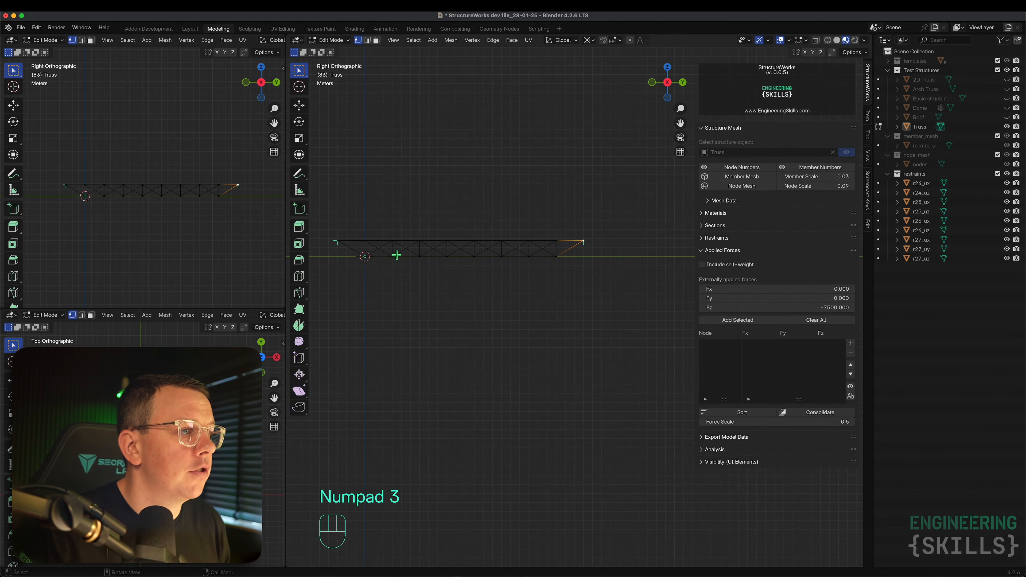
Clear the selection and try to box-select the midspan upper nodes of the truss without X-ray
key("alt+a")
scroll(424, 229, "up", 3)
left_click_drag(518, 237, 452, 257)
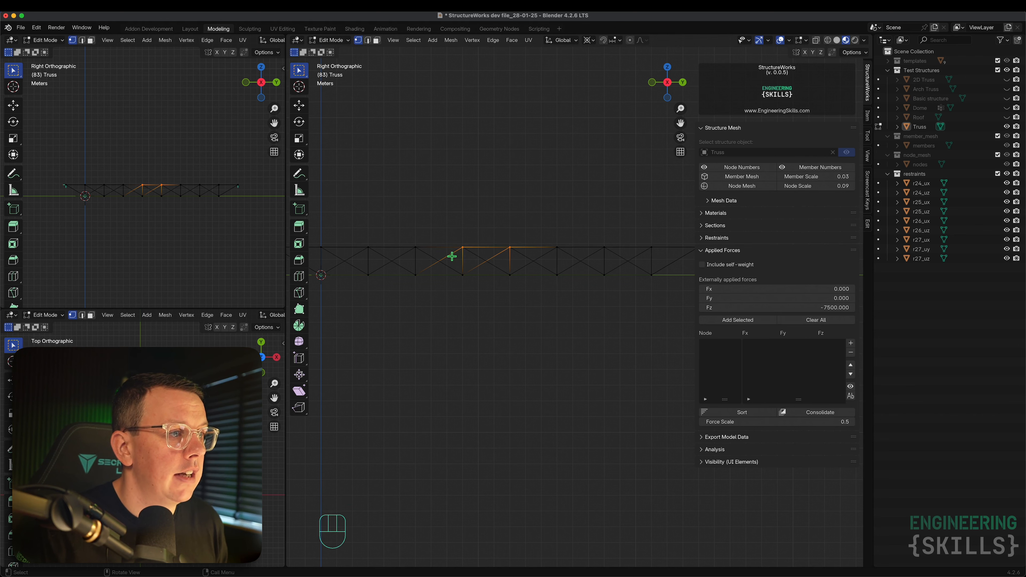
middle_click_drag(481, 236, 492, 266)
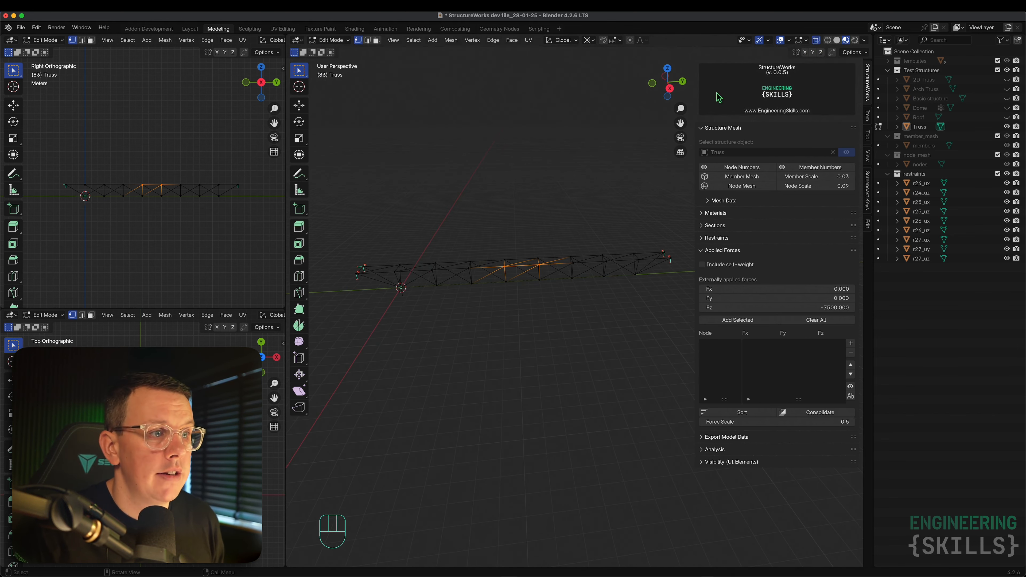
With X-ray enabled, box-select the four midspan upper nodes of the truss from the right side view
key("KP_1")
key("KP_3")
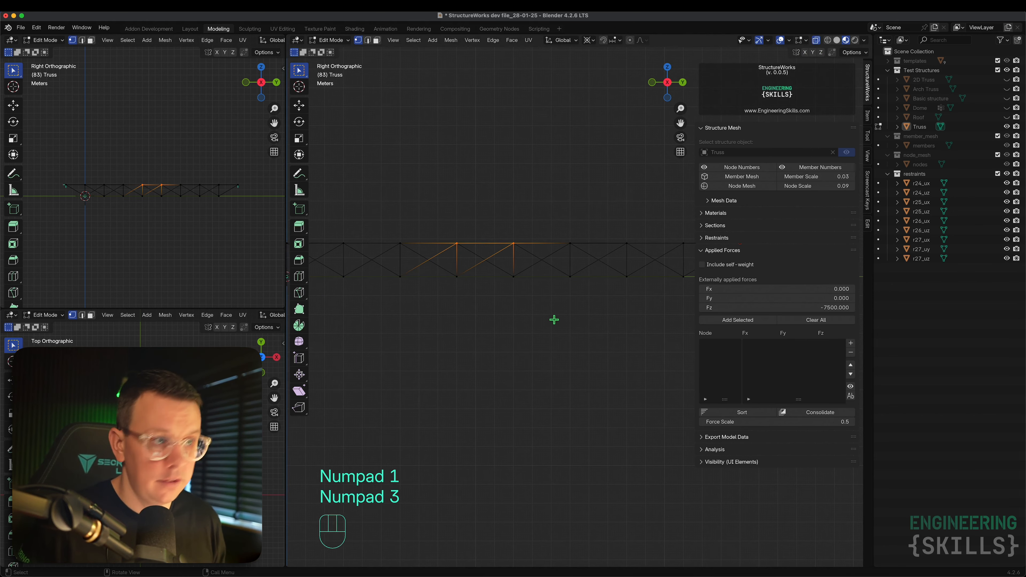
left_click_drag(521, 226, 433, 252)
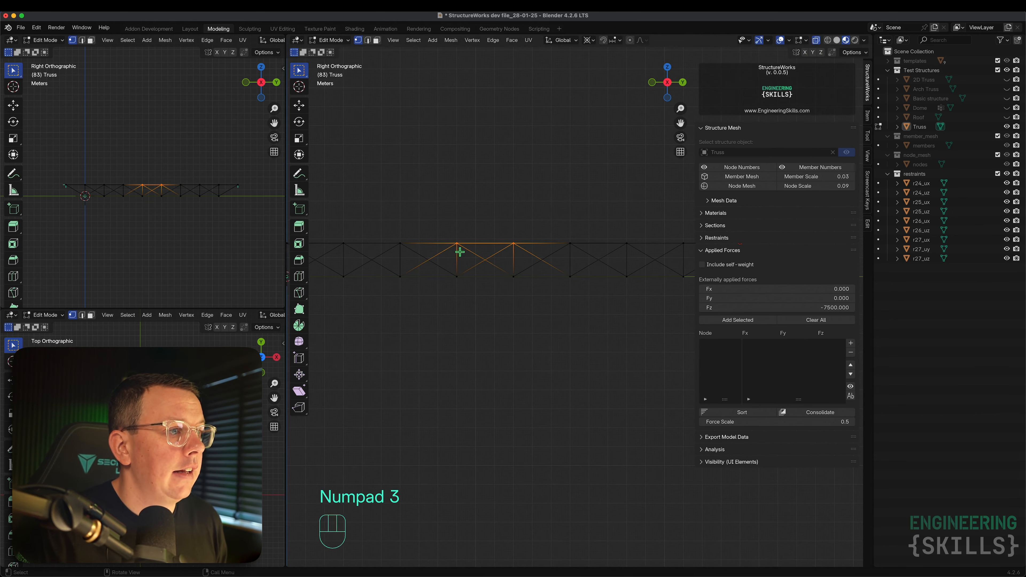
middle_click_drag(515, 228, 507, 252)
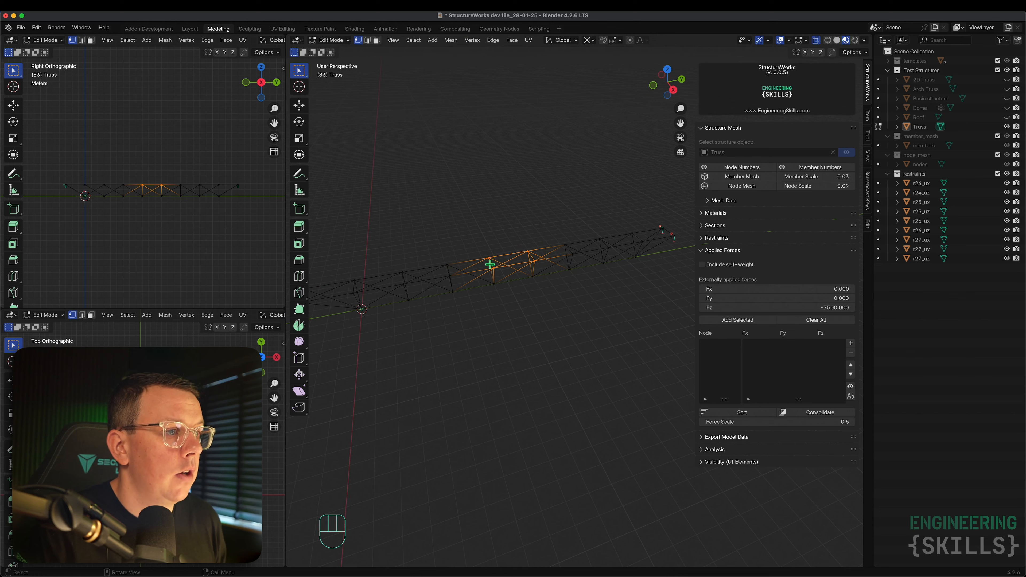
Apply an external force with Fz set to -10e3 to the four selected midspan nodes and inspect the force arrows
left_click(821, 307)
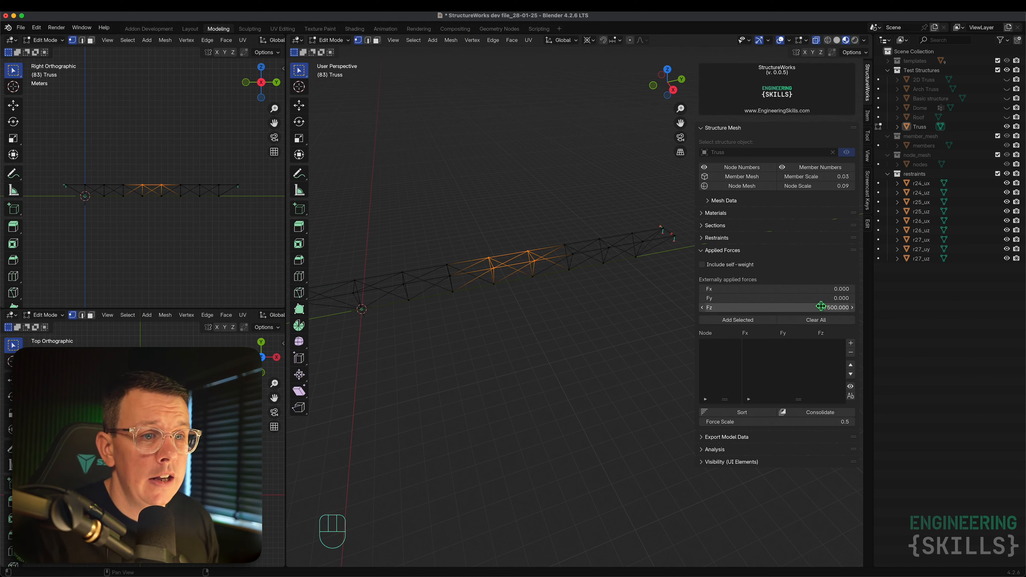
type("-10")
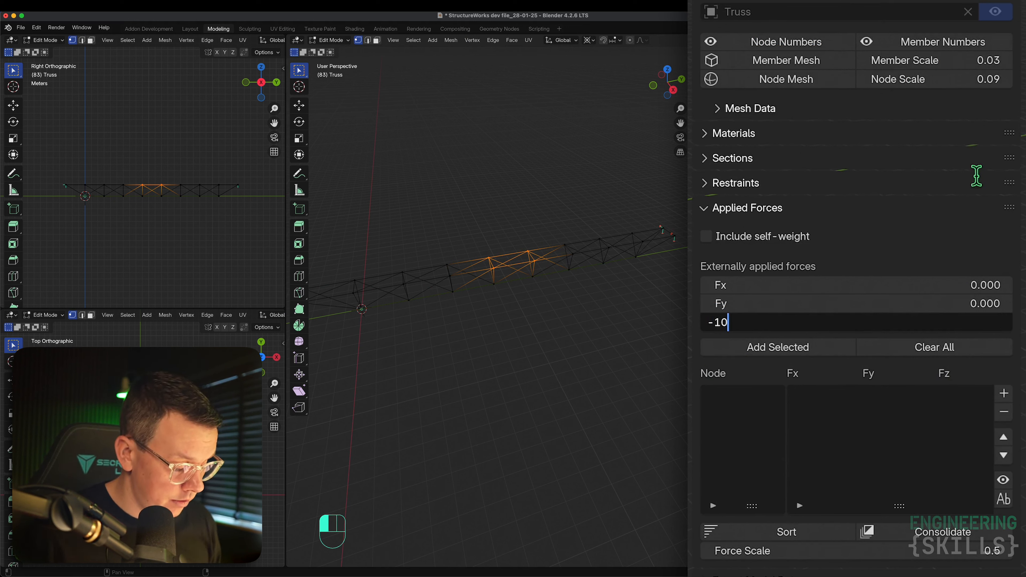
type("e3")
key("Return")
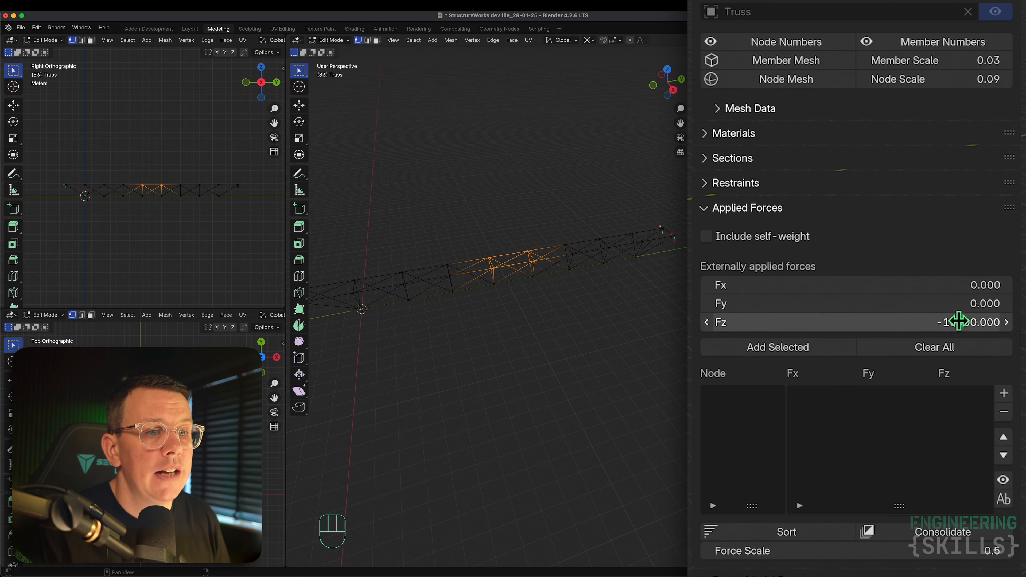
left_click(818, 348)
scroll(511, 260, "up", 4)
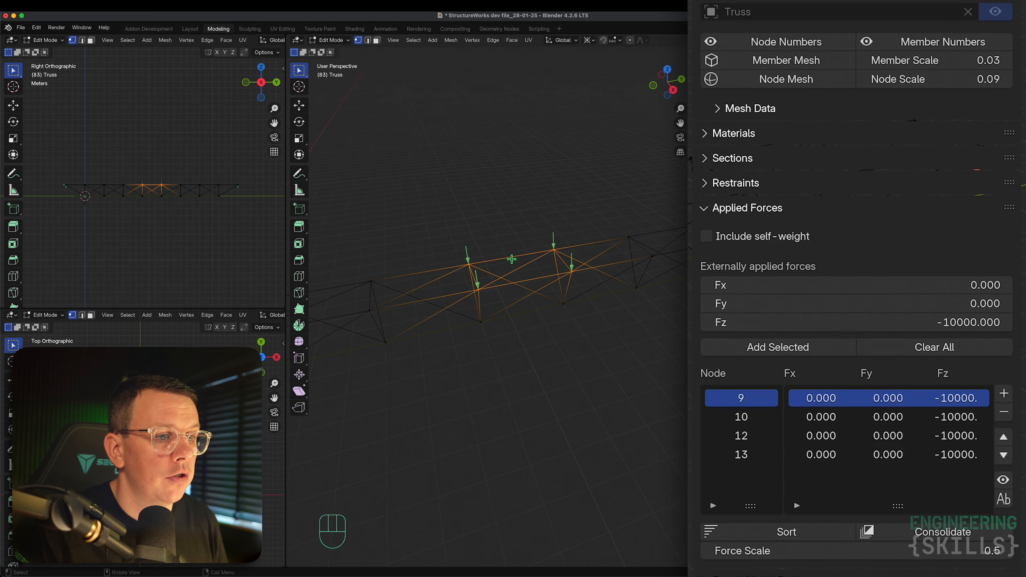
scroll(513, 259, "down", 5)
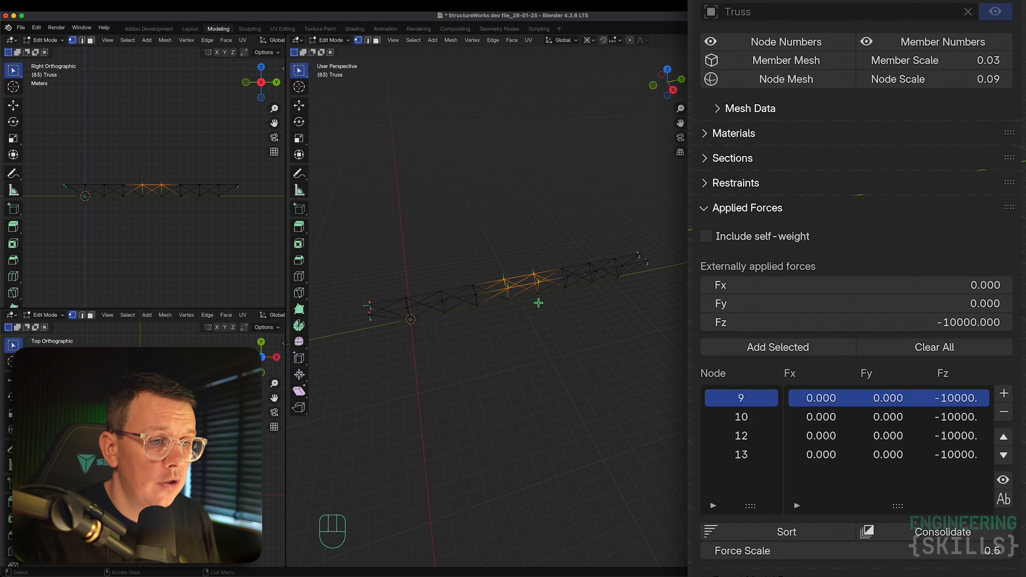
Hide Applied Forces, review the Export Model Data settings, and open the Analysis settings
left_click(727, 209)
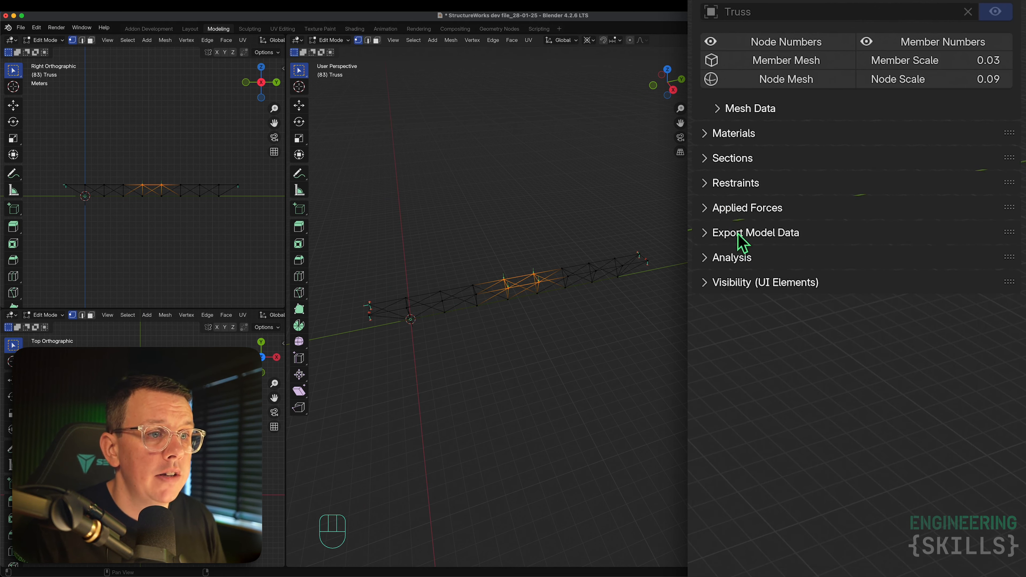
left_click(739, 236)
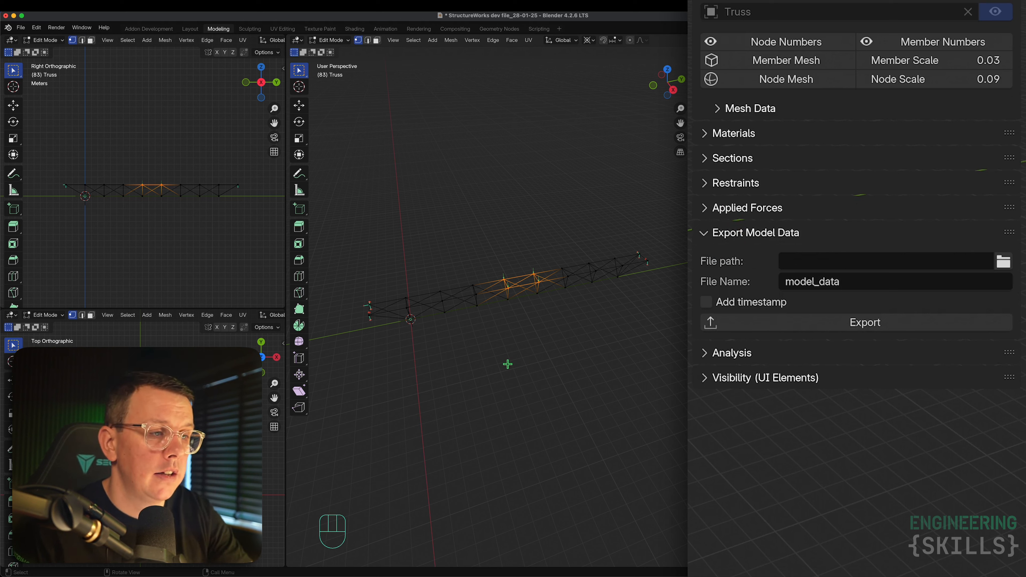
left_click(751, 237)
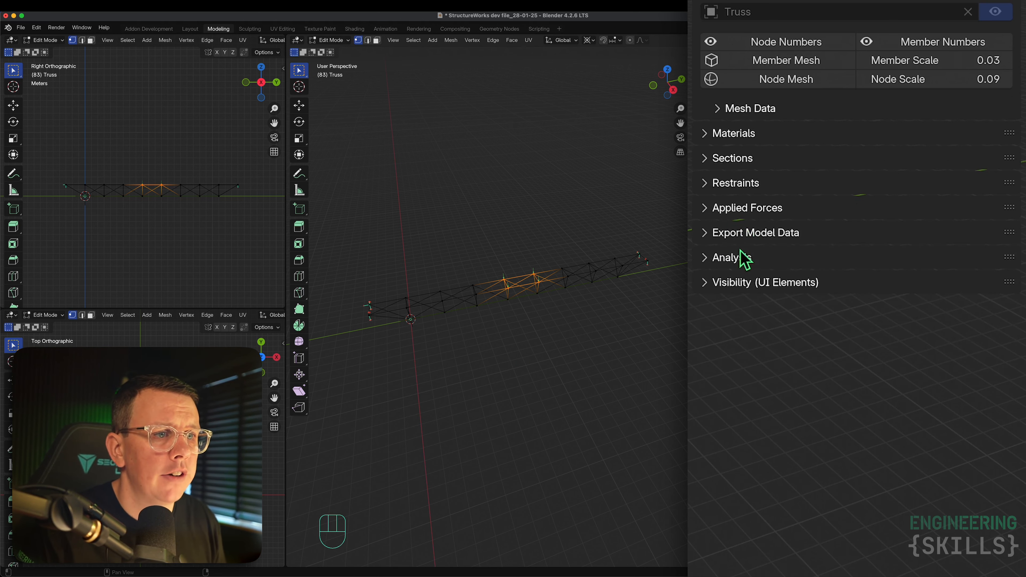
left_click(743, 259)
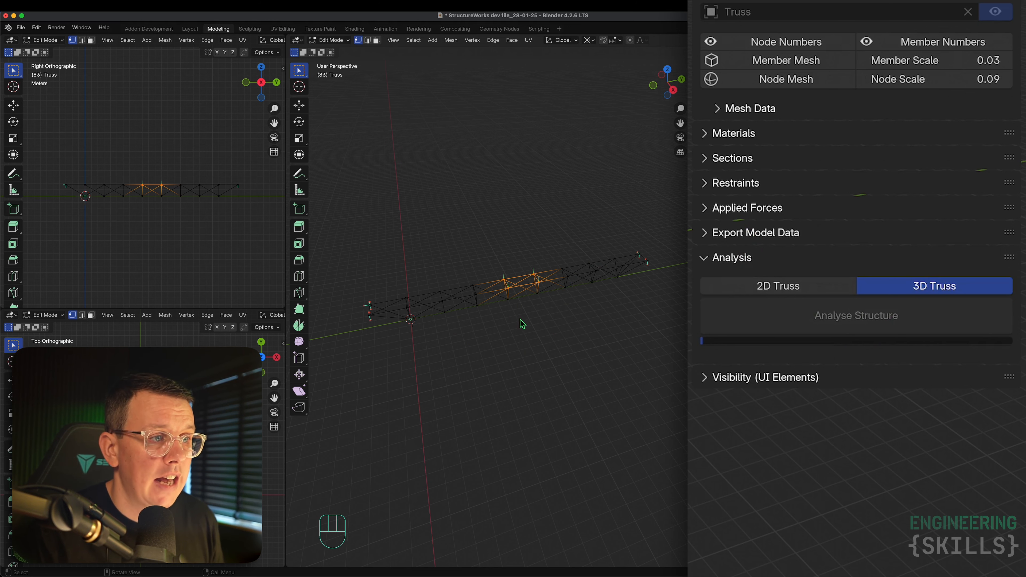
Leave Edit Mode and run the 3D Truss structural analysis on the truss model
key("Tab")
middle_click_drag(475, 291, 525, 289)
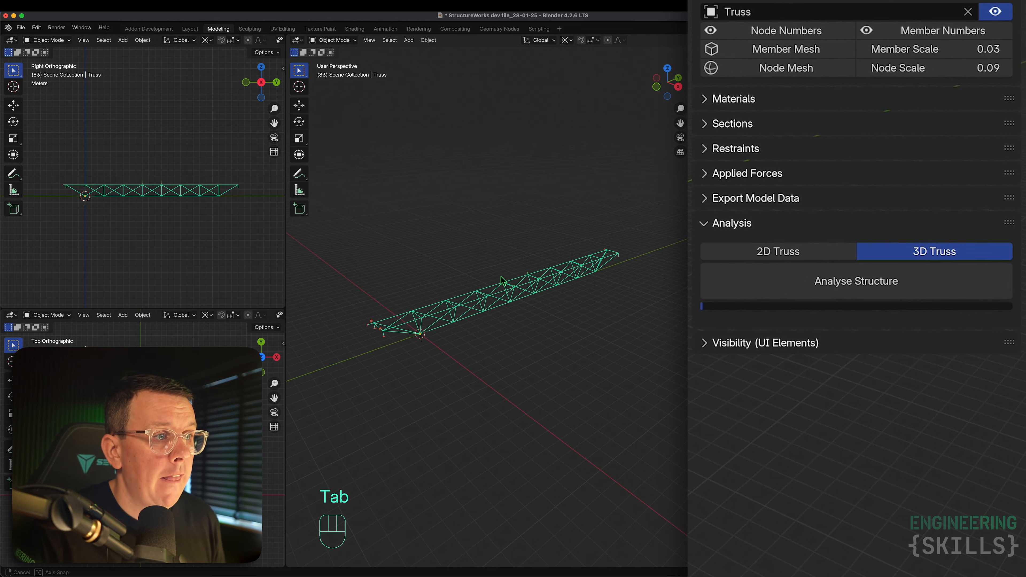
left_click(898, 289)
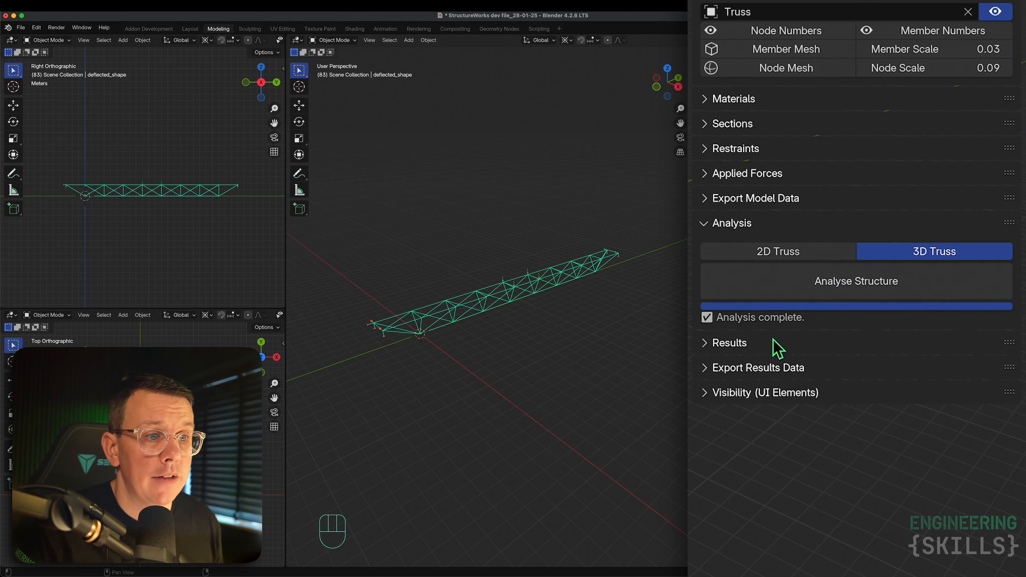
Open the analysis results and review the nodal displacements and internal member forces tables
left_click(778, 349)
scroll(1019, 484, "down", 4)
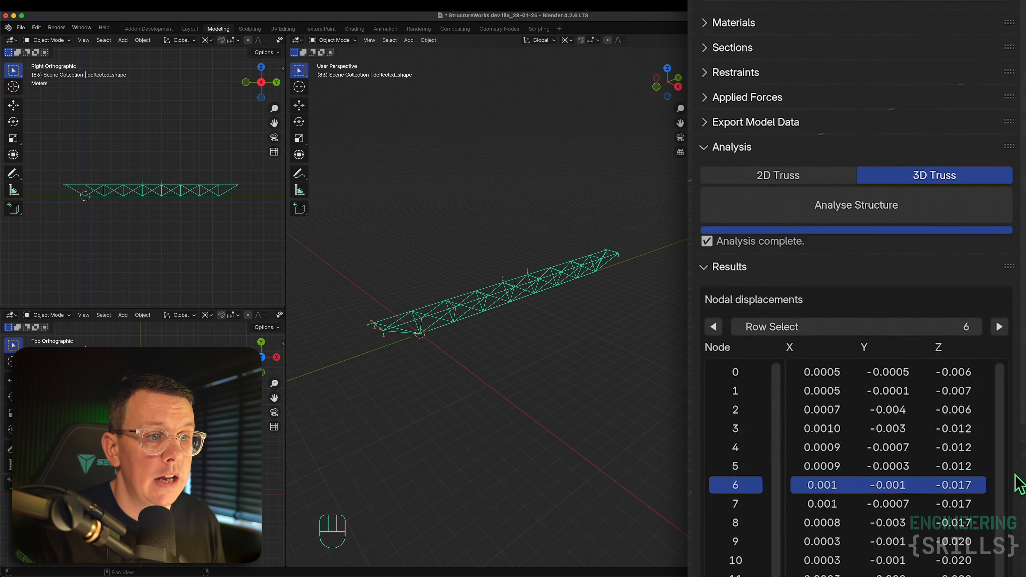
scroll(1019, 477, "down", 5)
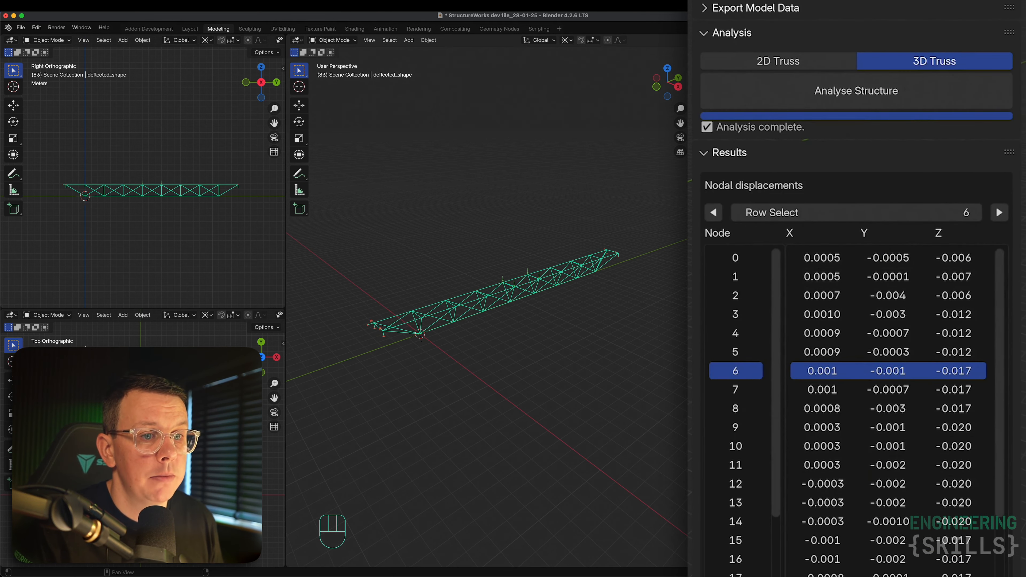
scroll(1020, 538, "down", 20)
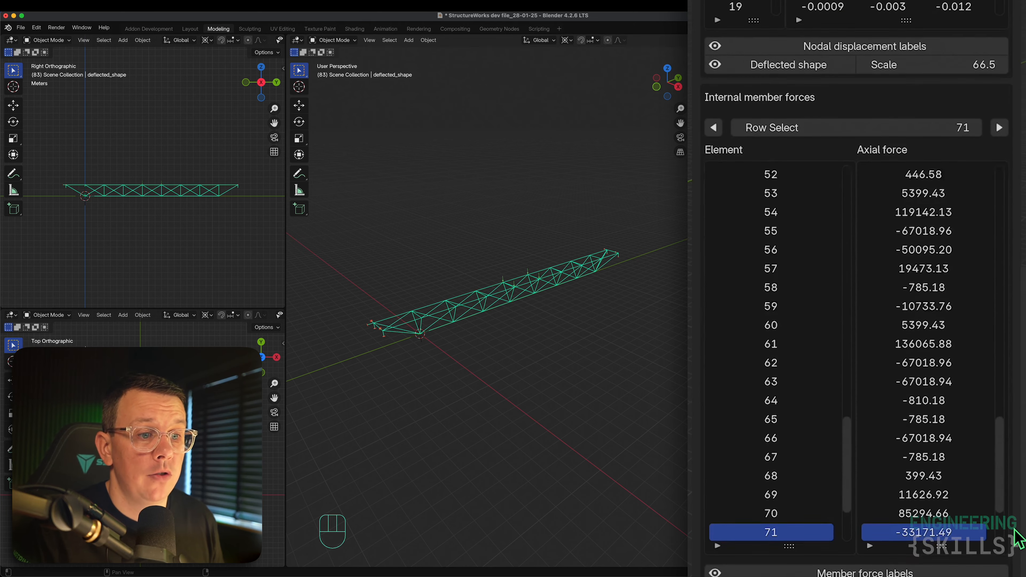
scroll(1020, 540, "down", 2)
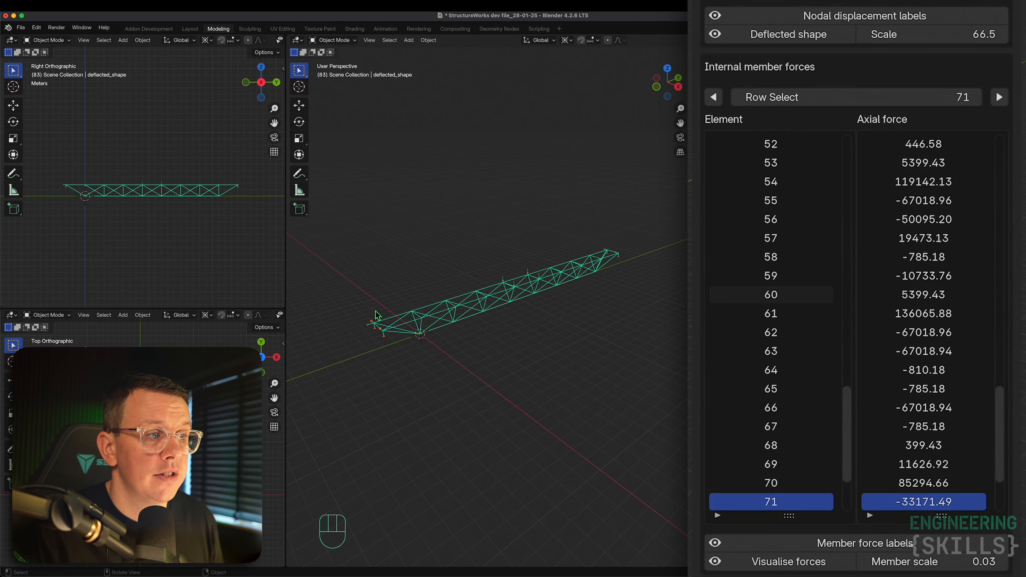
scroll(1009, 287, "up", 15)
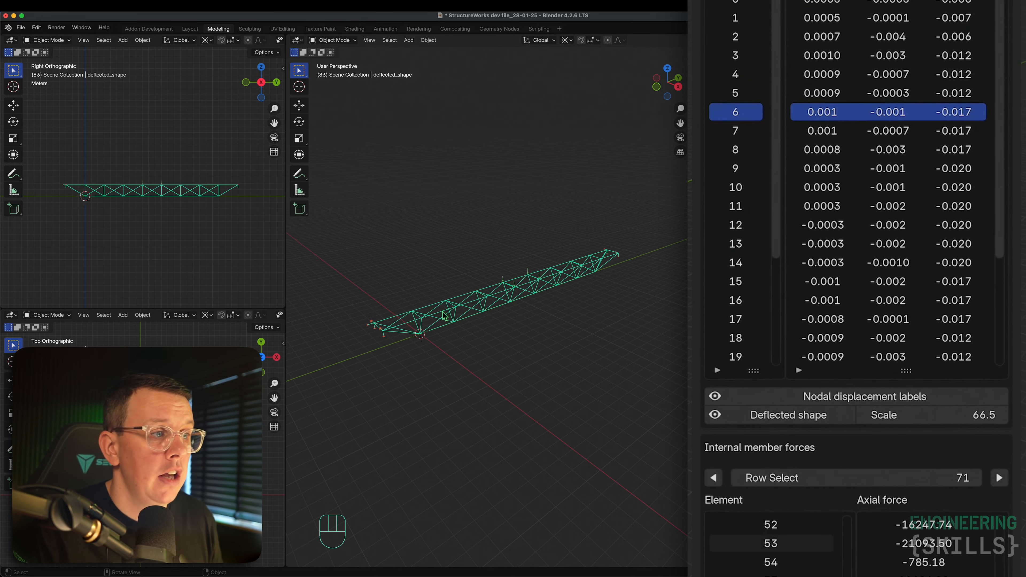
scroll(444, 316, "up", 3)
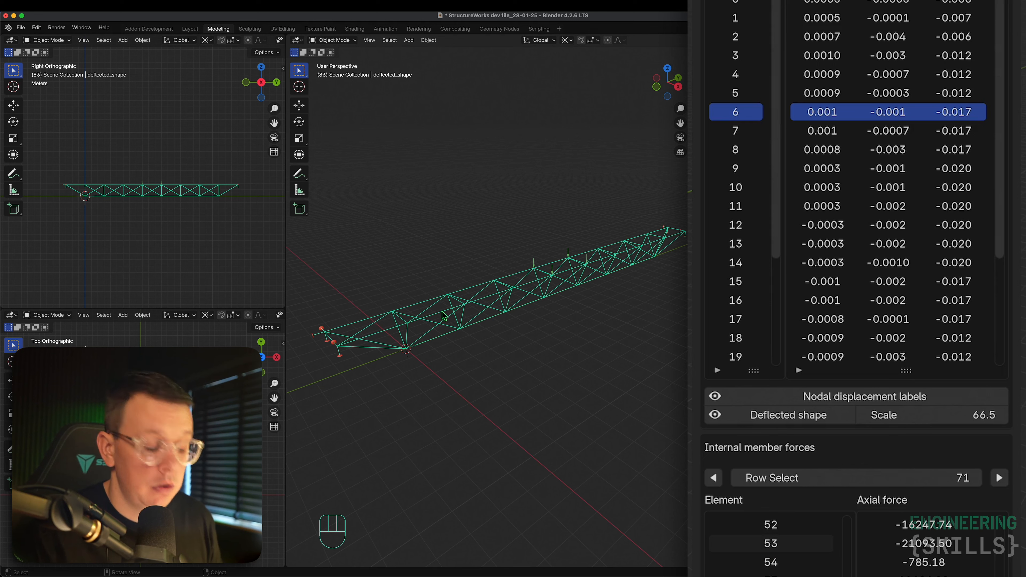
Show the node numbers on the truss, inspect them up close, and hide them again
key("alt+w")
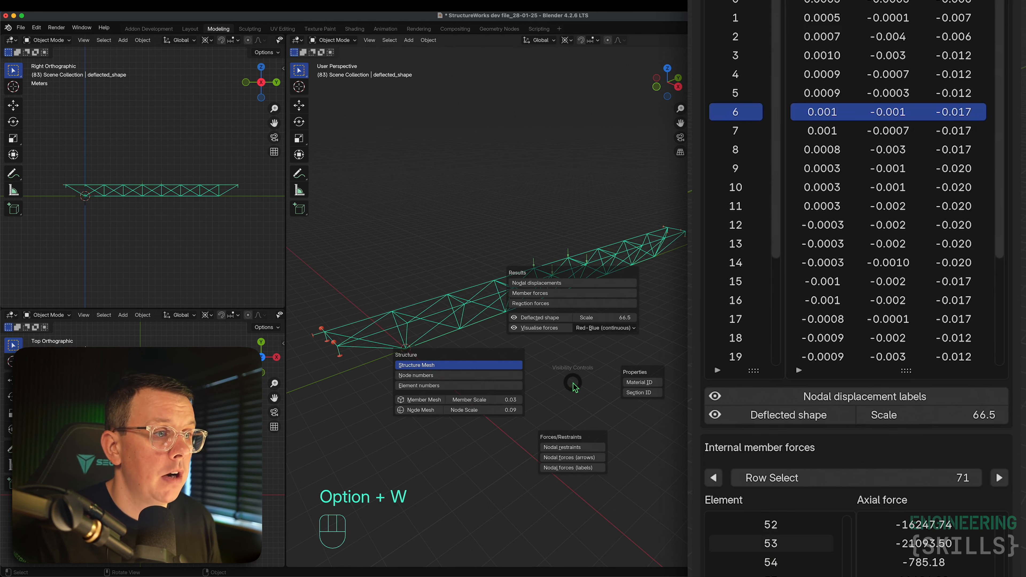
left_click(432, 380)
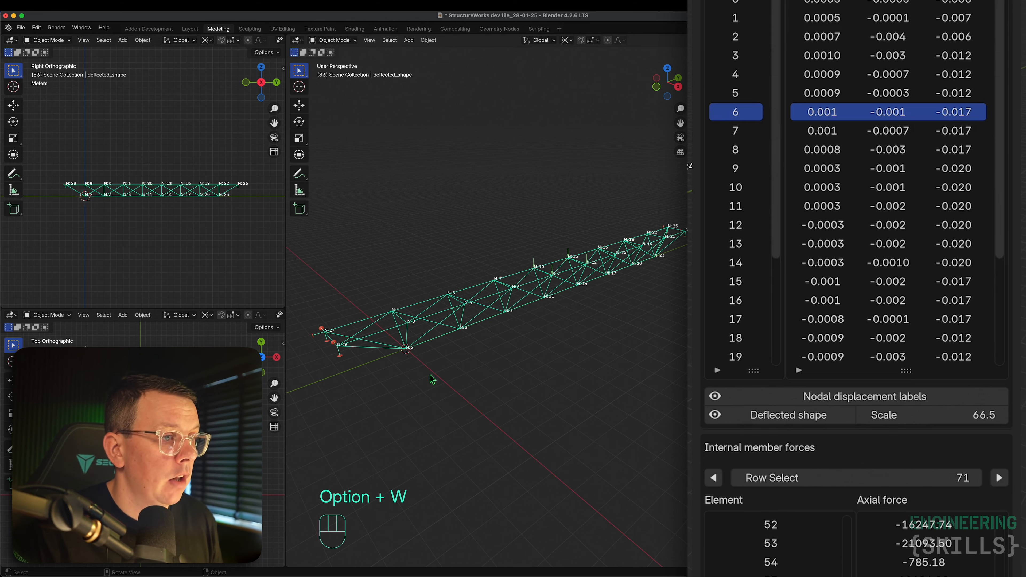
scroll(396, 296, "up", 2)
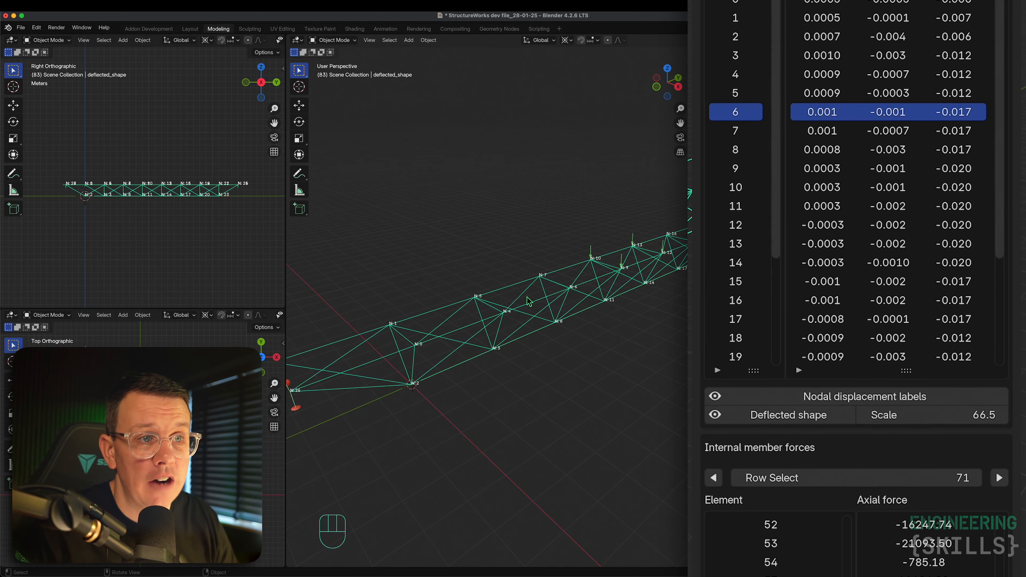
scroll(453, 326, "down", 3)
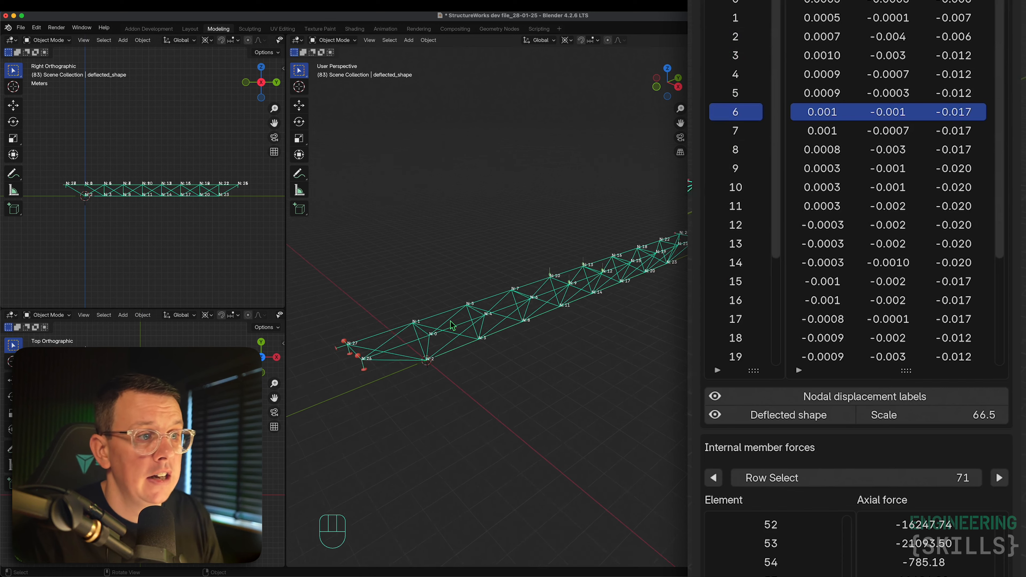
scroll(453, 326, "down", 2)
key("alt+w")
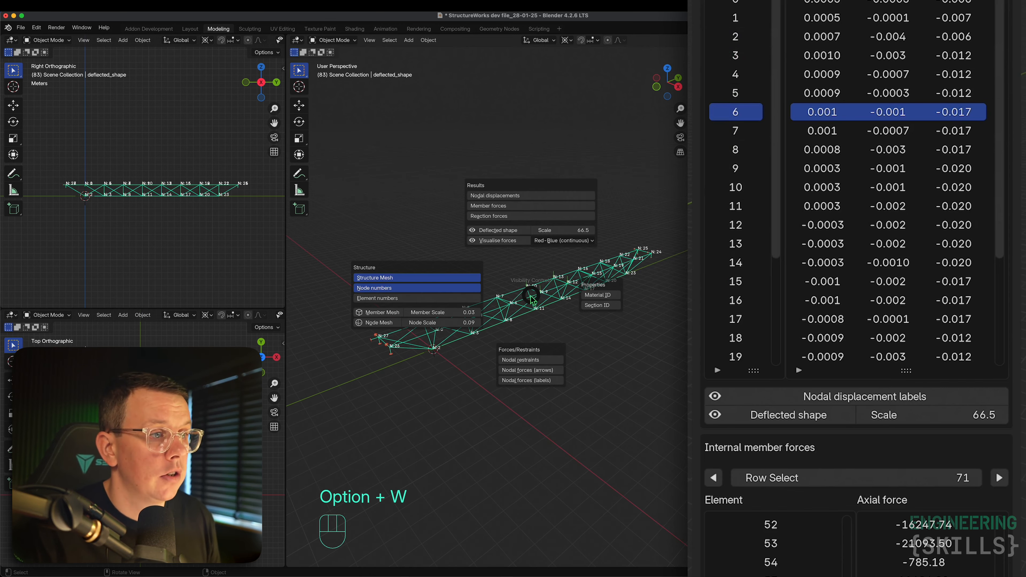
left_click(390, 287)
Show the element numbers on the truss members, inspect them up close, and hide them again
key("alt+w")
left_click(284, 289)
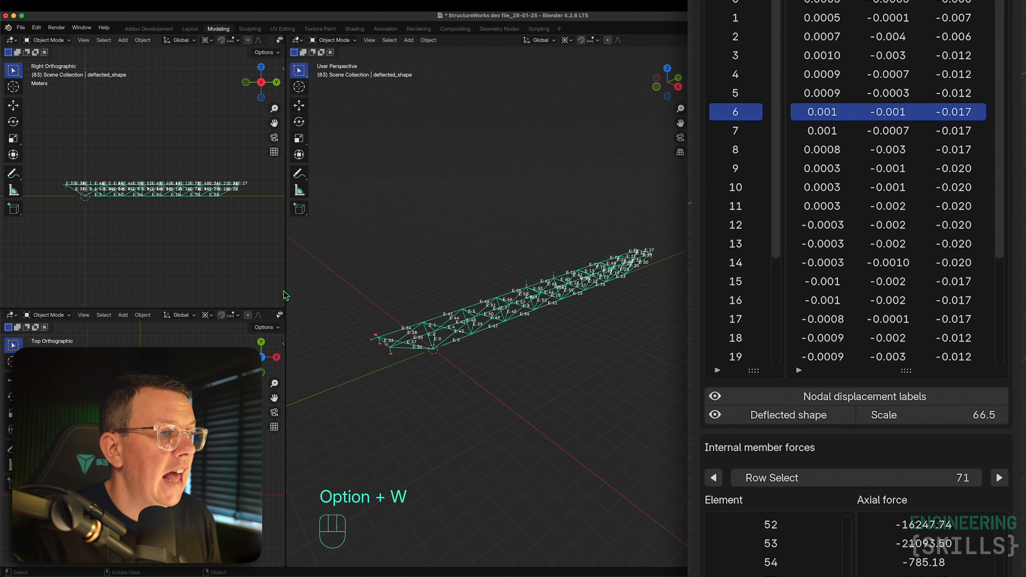
scroll(408, 324, "up", 3)
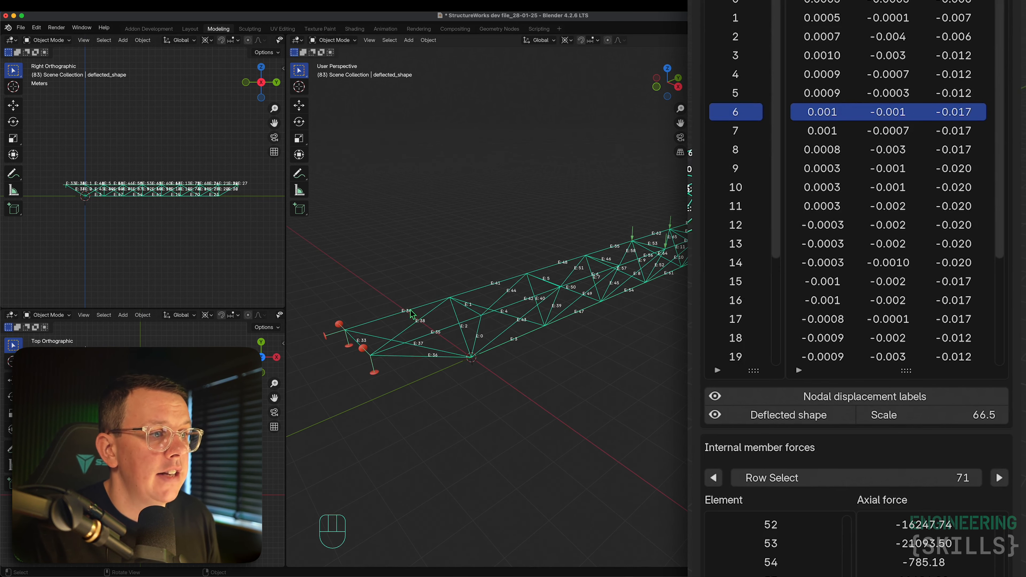
scroll(771, 543, "up", 2)
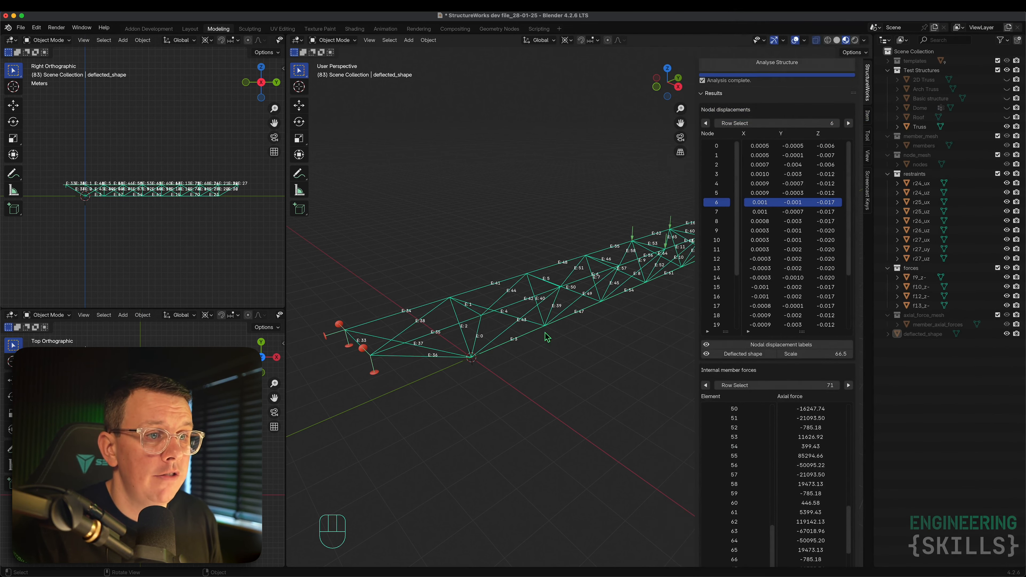
scroll(456, 225, "down", 4)
key("alt+w")
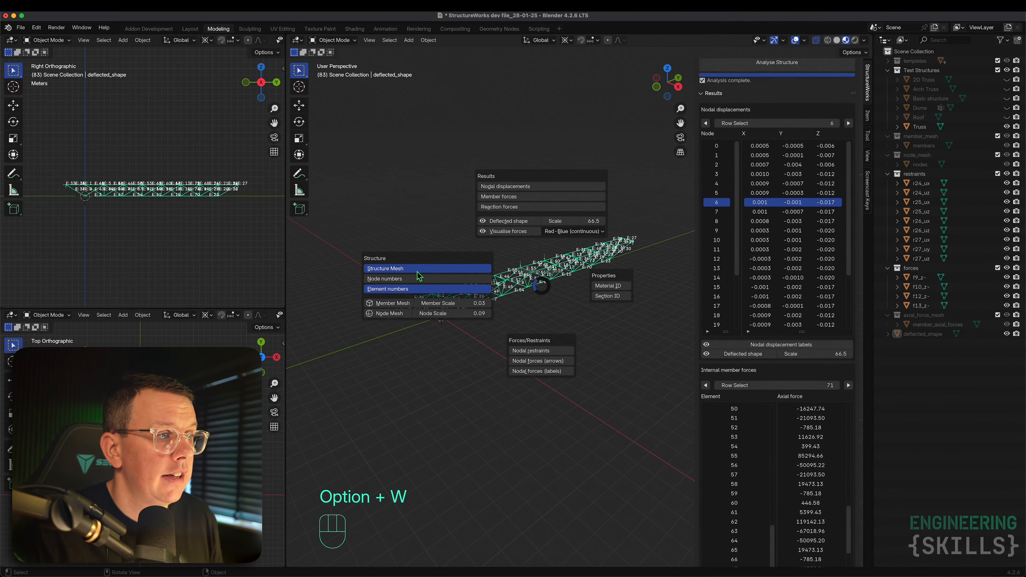
left_click(391, 290)
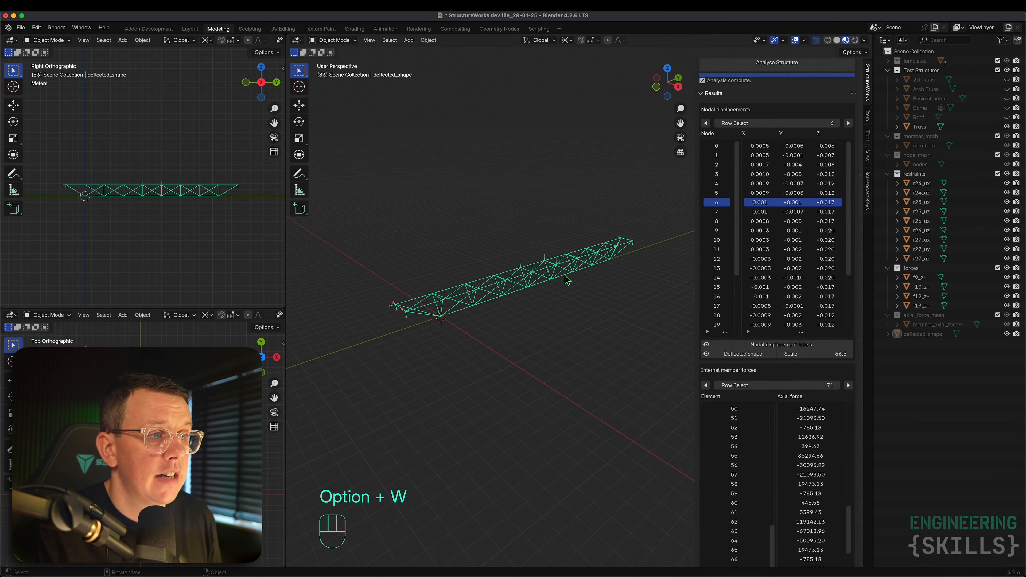
Display the deflected shape, set its scale to 48.2, and examine it against the original truss from several angles
left_click(747, 354)
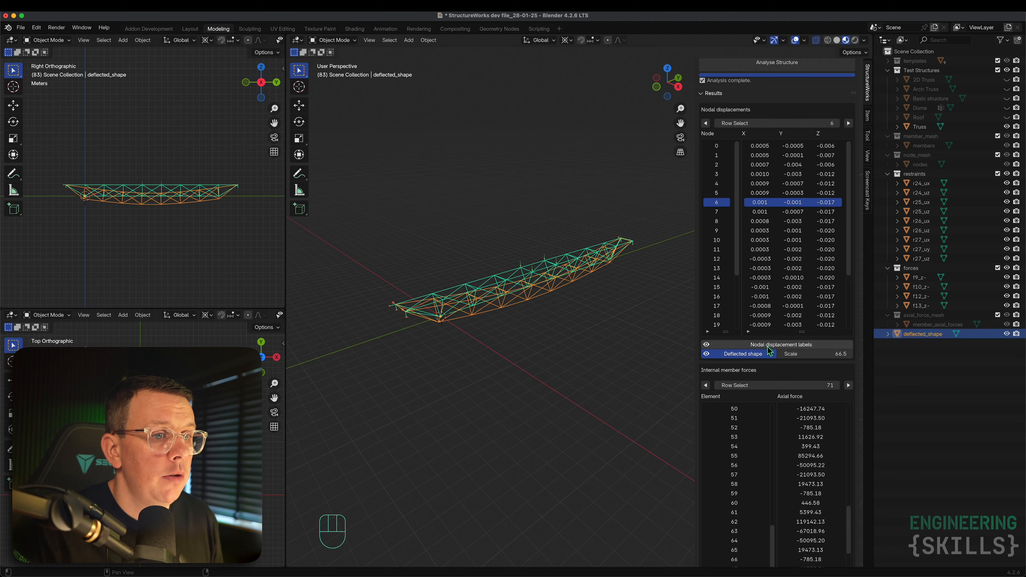
left_click_drag(804, 354, 769, 354)
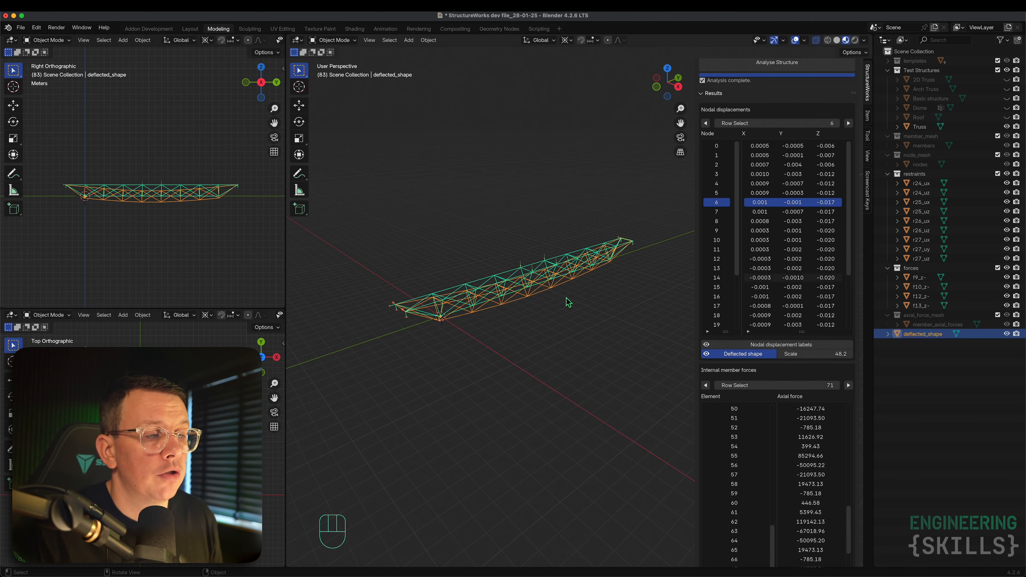
middle_click_drag(513, 302, 609, 289)
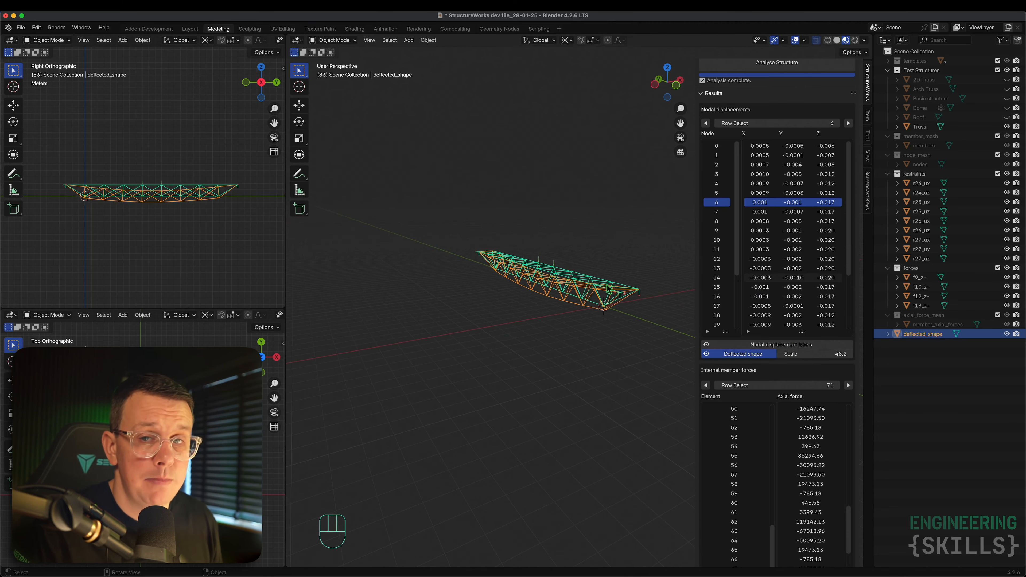
middle_click_drag(635, 273, 549, 265)
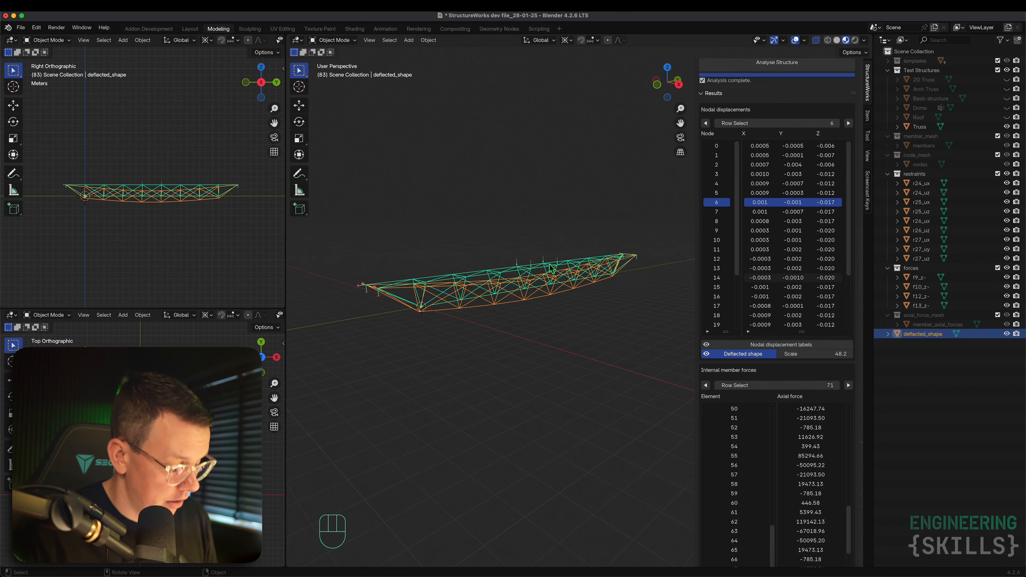
Show the nodal displacement labels, inspect them near midspan, and hide both the labels and the deflected shape
key("alt+w")
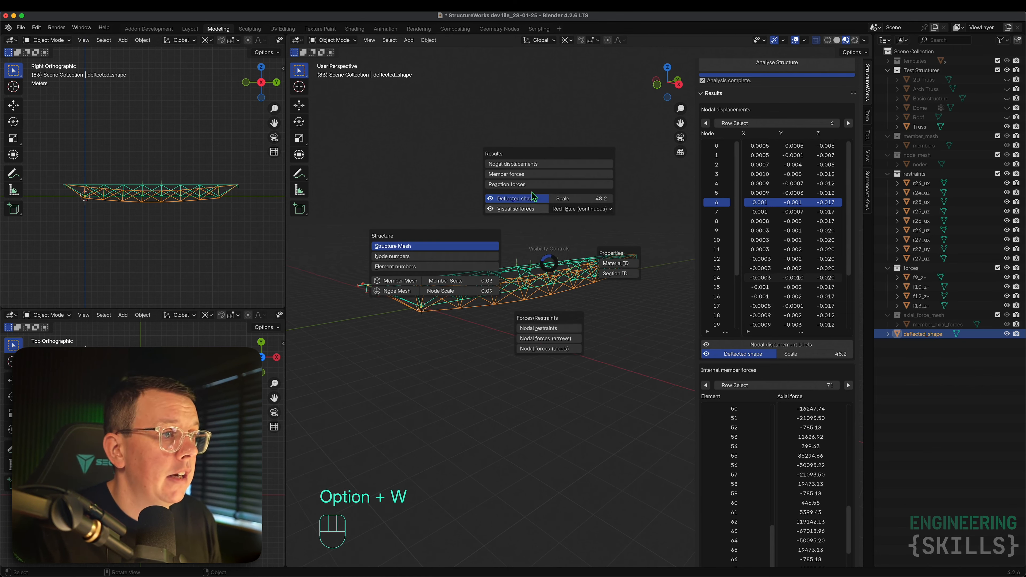
left_click(537, 165)
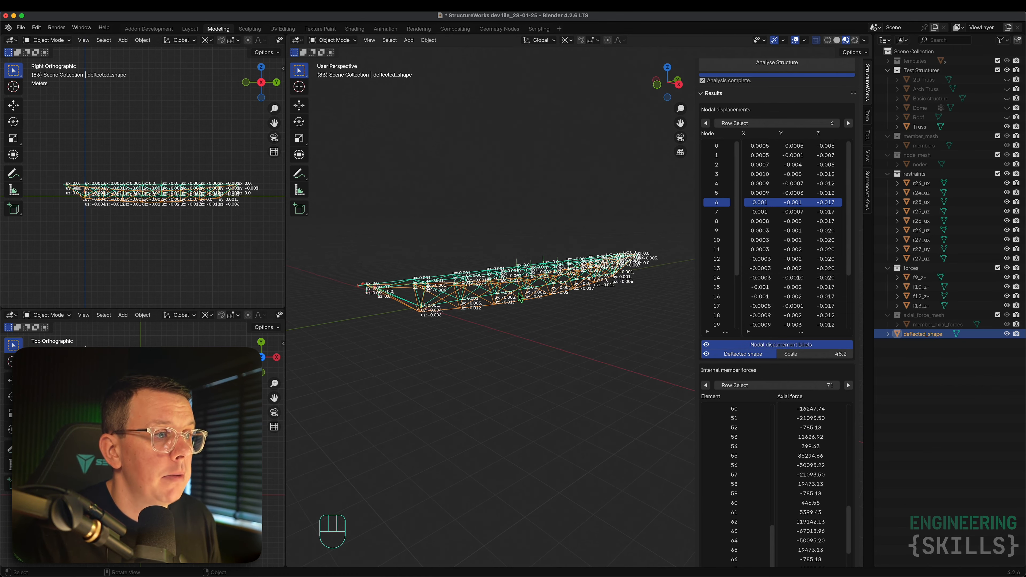
scroll(522, 298, "up", 6)
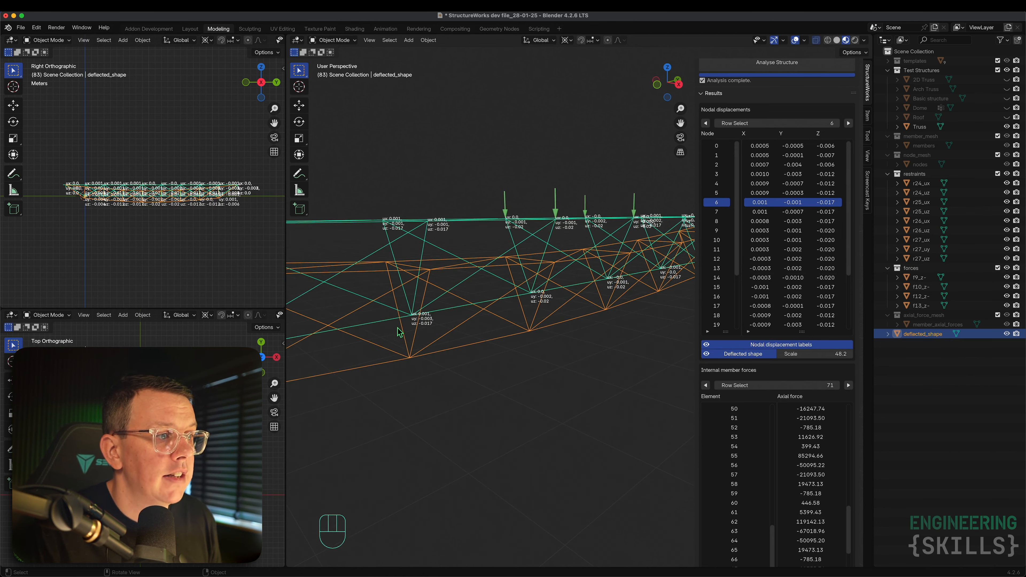
middle_click_drag(501, 245, 541, 276)
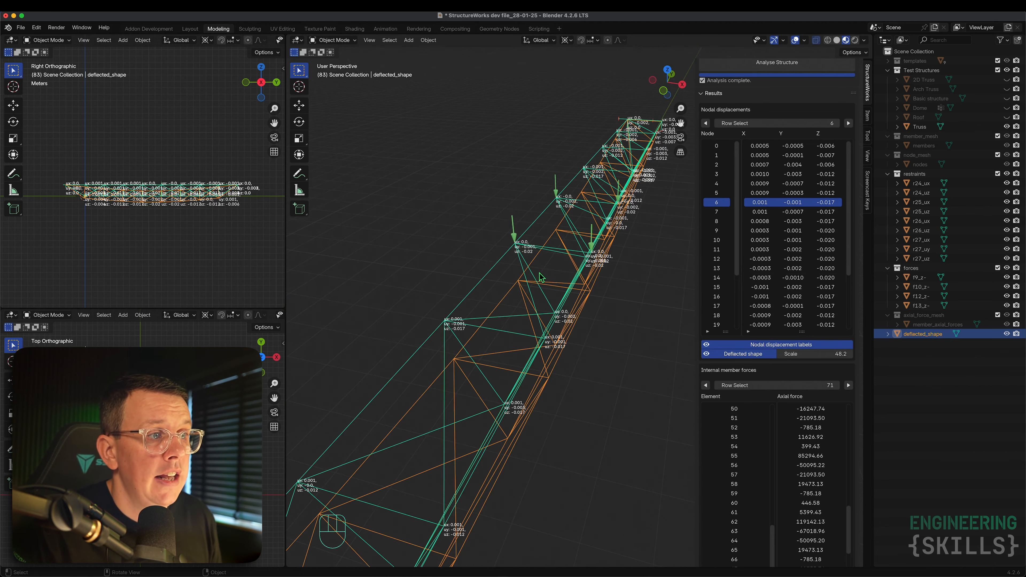
scroll(495, 257, "down", 1)
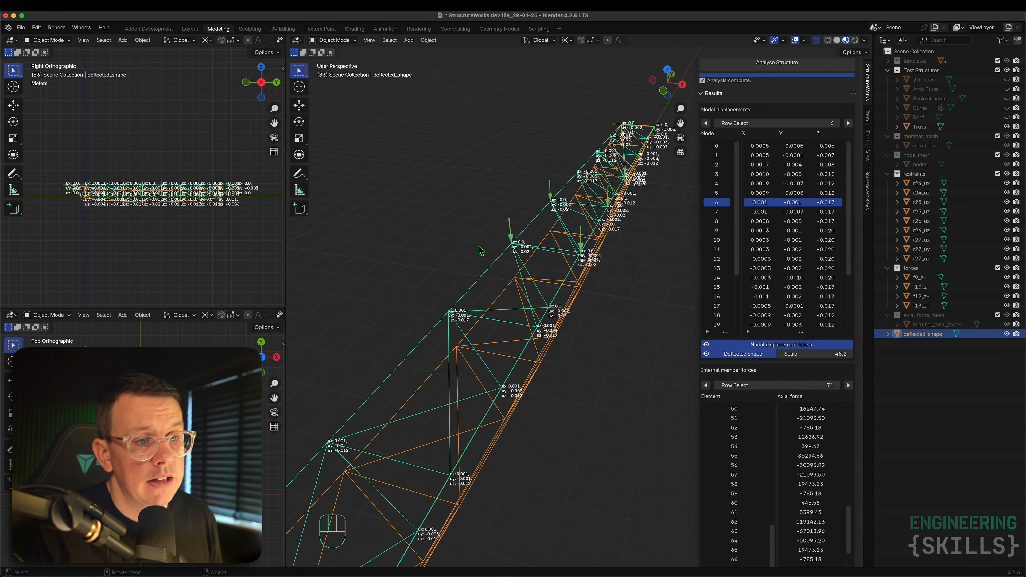
left_click(751, 355)
left_click(750, 345)
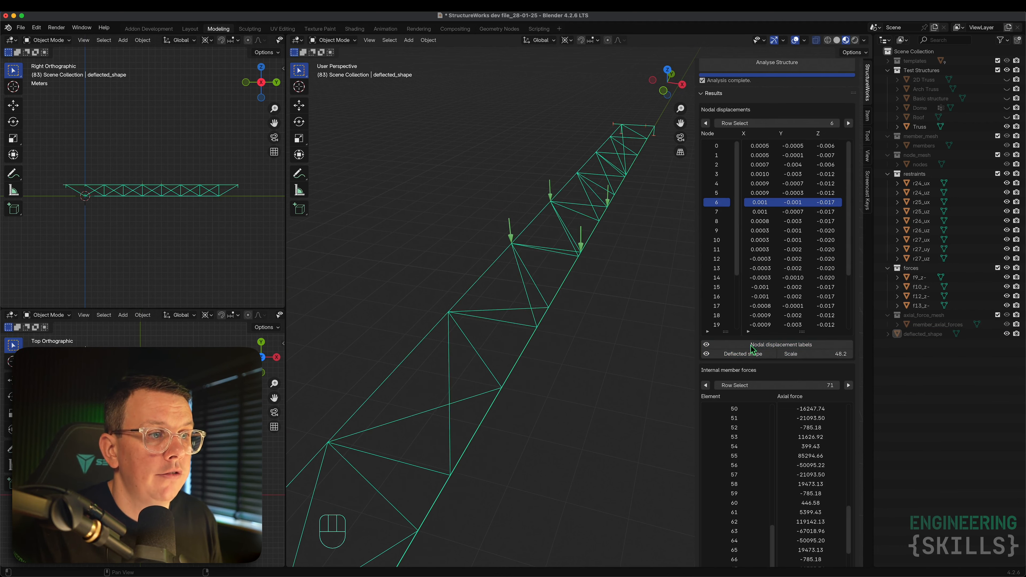
Briefly show the member force labels on the whole truss, and turn them off again
scroll(521, 268, "down", 3)
scroll(584, 314, "down", 4)
middle_click_drag(590, 317, 557, 291)
scroll(864, 425, "down", 10)
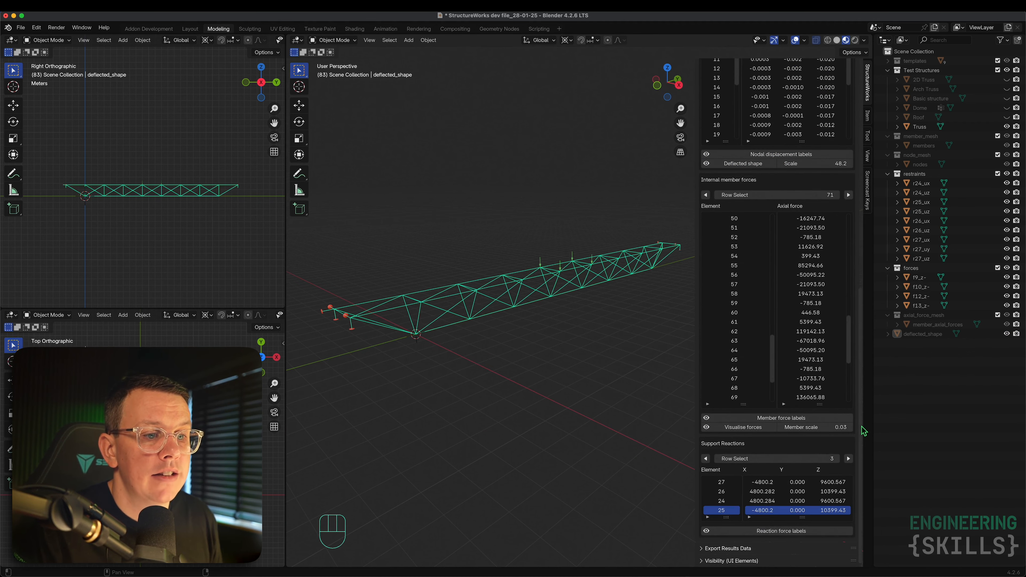
left_click(784, 419)
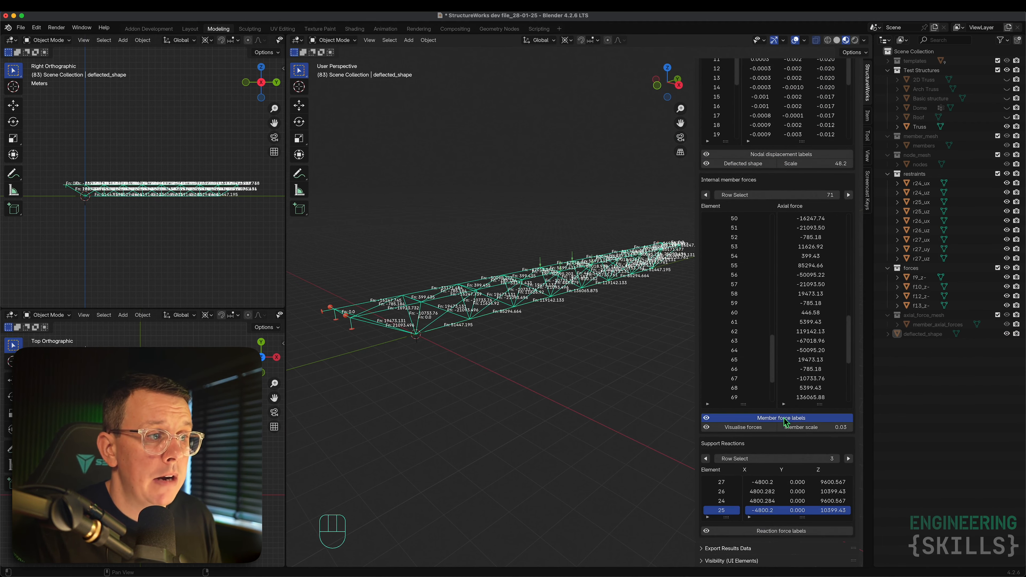
left_click(784, 418)
Visualise the member axial forces in colour and hide the structure mesh so only the coloured members show
left_click(751, 428)
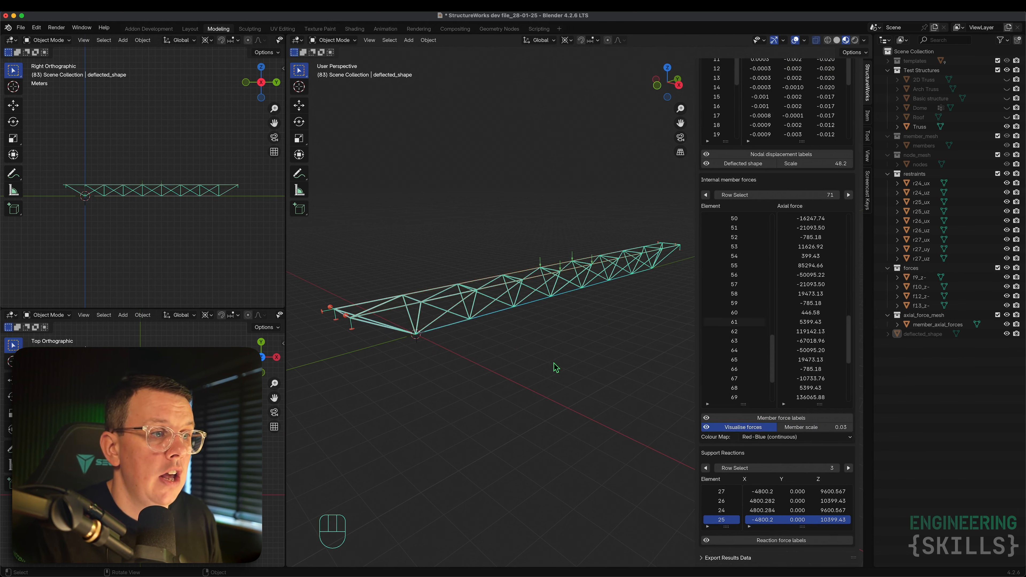
key("alt+w")
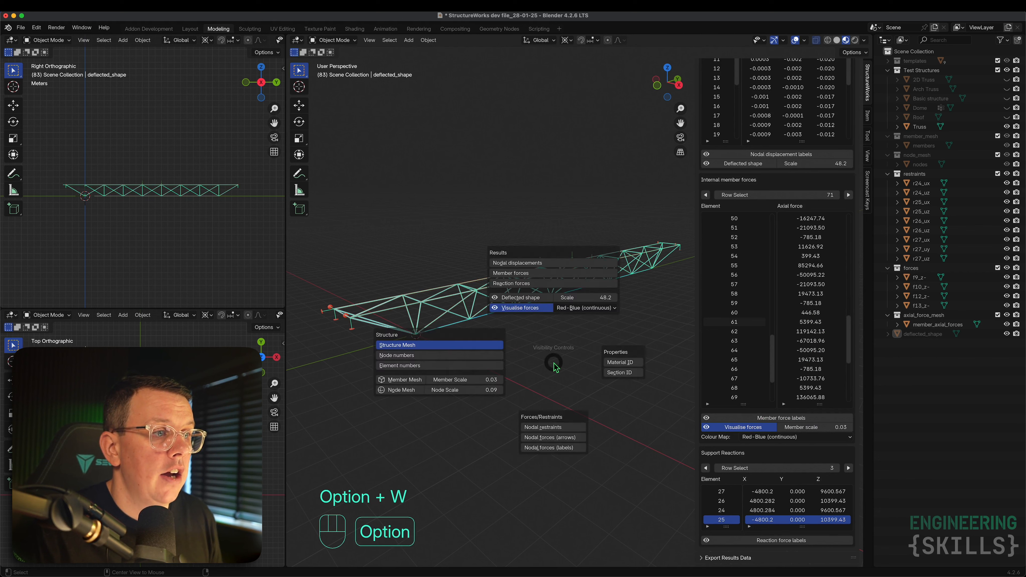
left_click(441, 349)
middle_click_drag(613, 269, 593, 272)
scroll(629, 252, "up", 3)
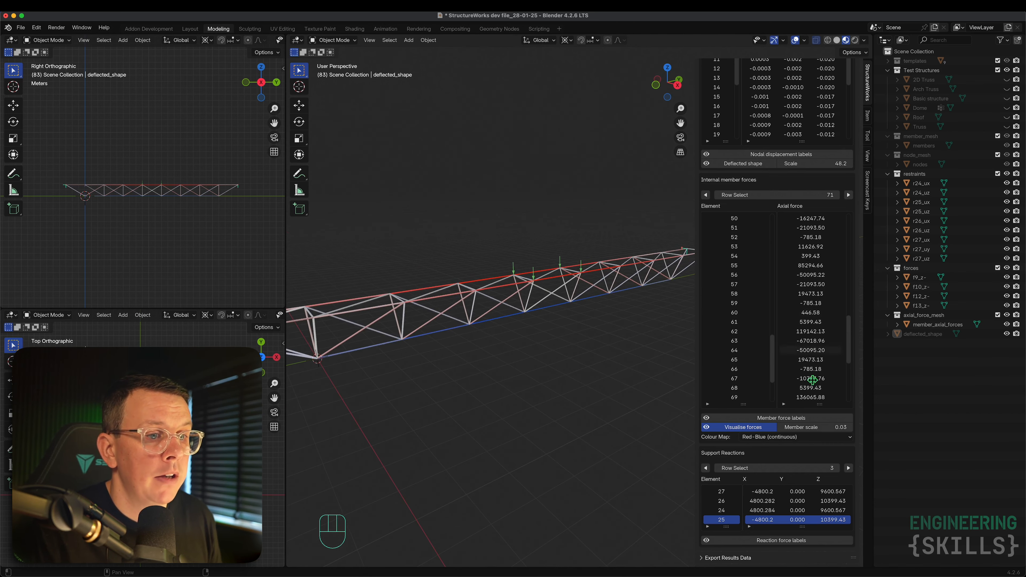
Set the member force colour map to Jet (continuous)
left_click(811, 439)
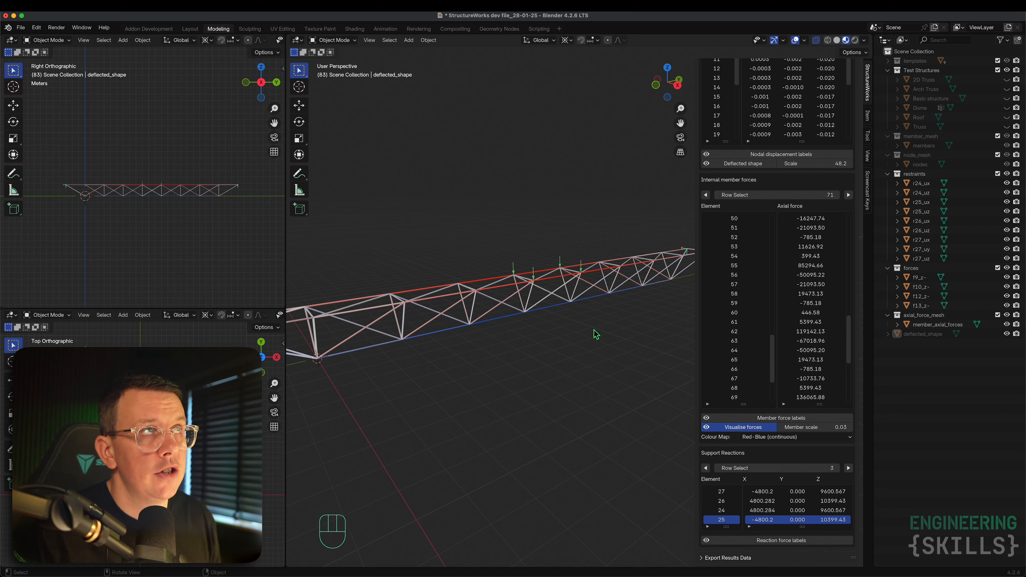
left_click(797, 438)
left_click(793, 447)
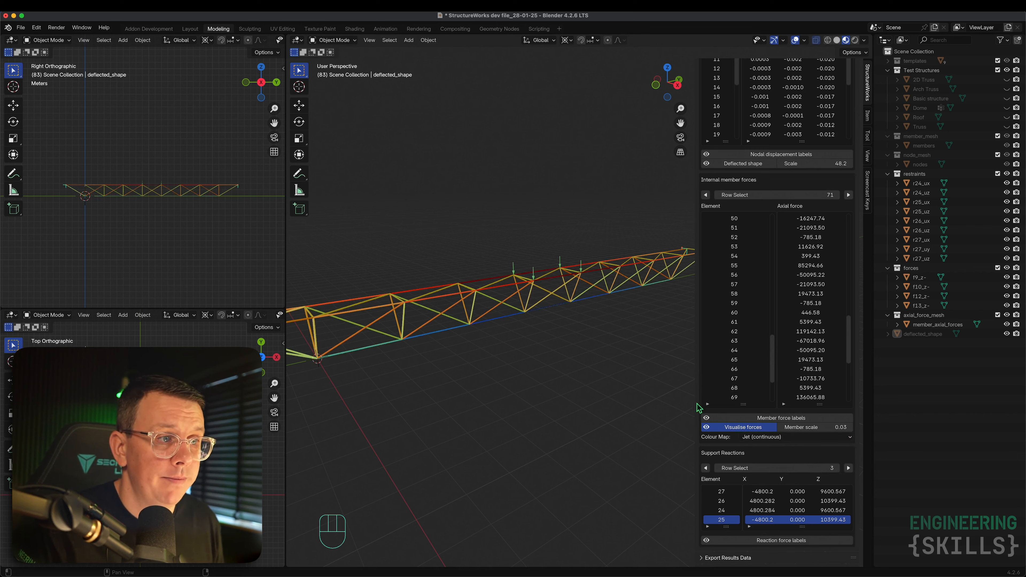
Show the member force labels on the coloured truss and inspect them around the loaded joints near midspan
scroll(431, 320, "down", 3)
middle_click_drag(477, 313, 486, 323)
scroll(492, 322, "up", 5)
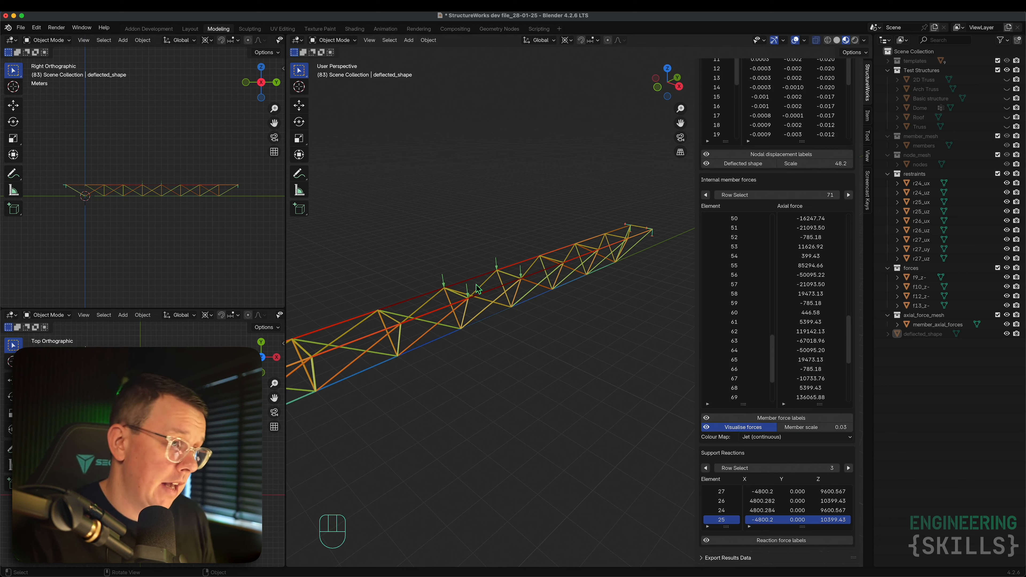
key("alt+w")
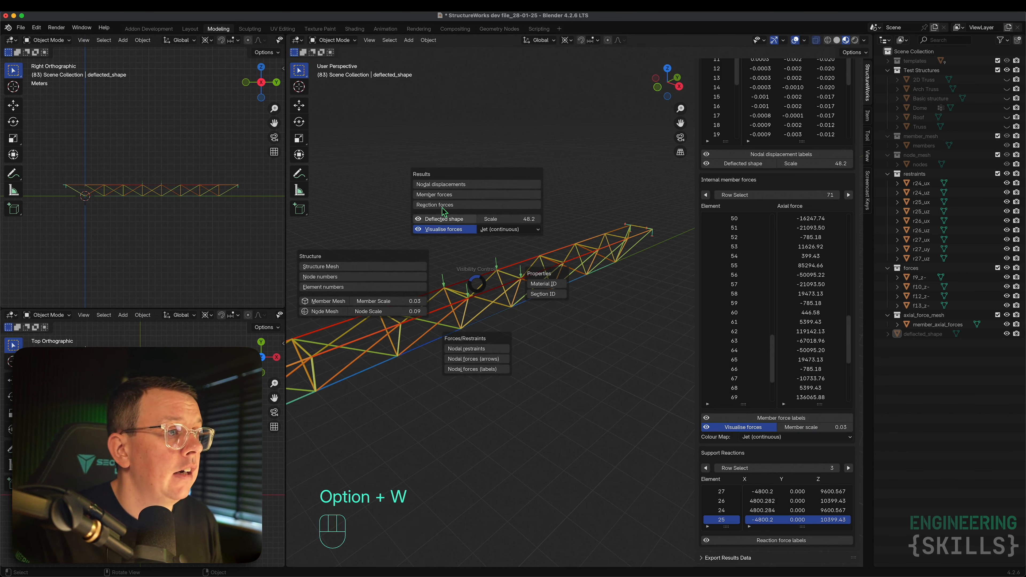
left_click(444, 195)
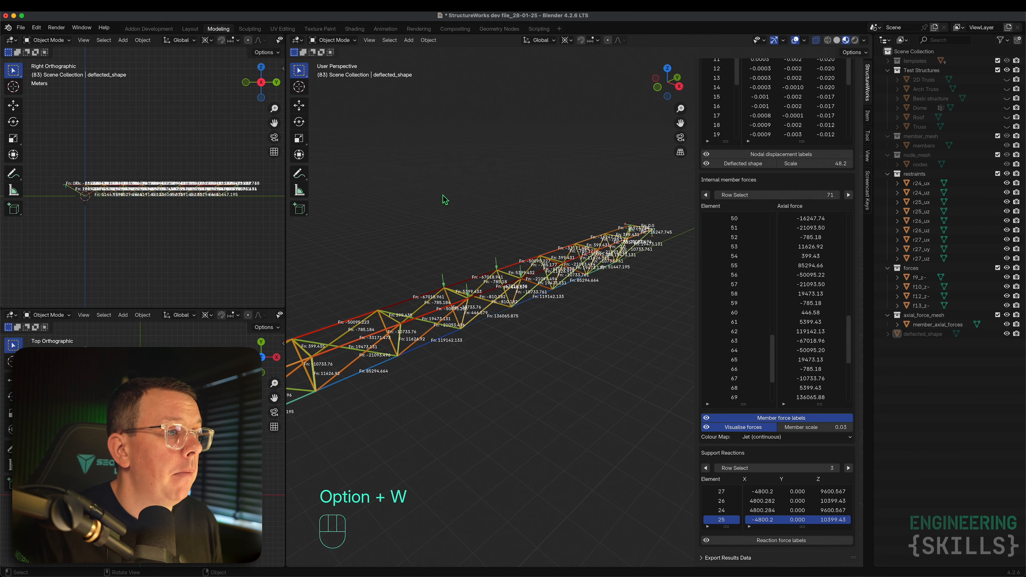
scroll(485, 303, "up", 6)
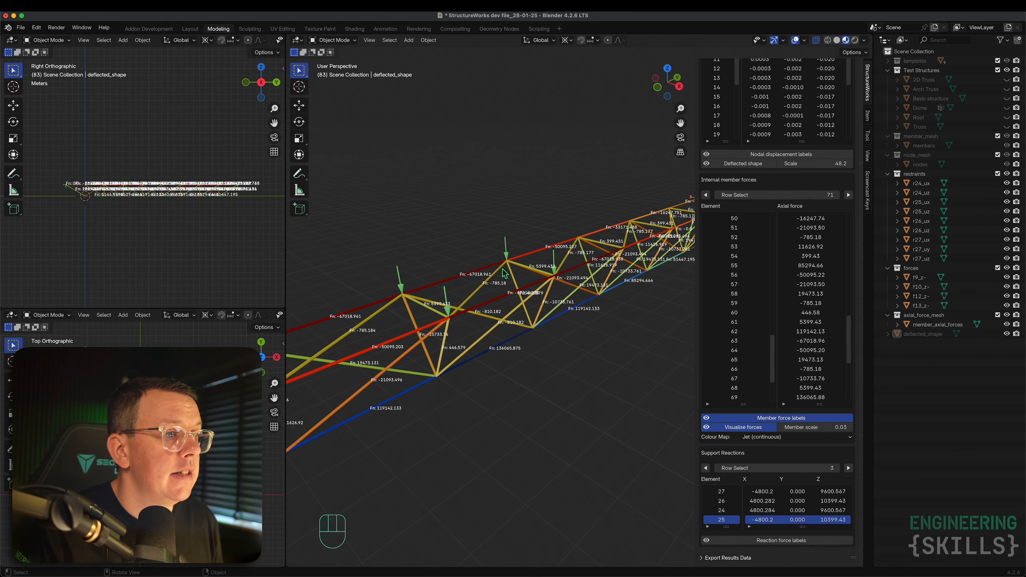
middle_click_drag(540, 350, 560, 341)
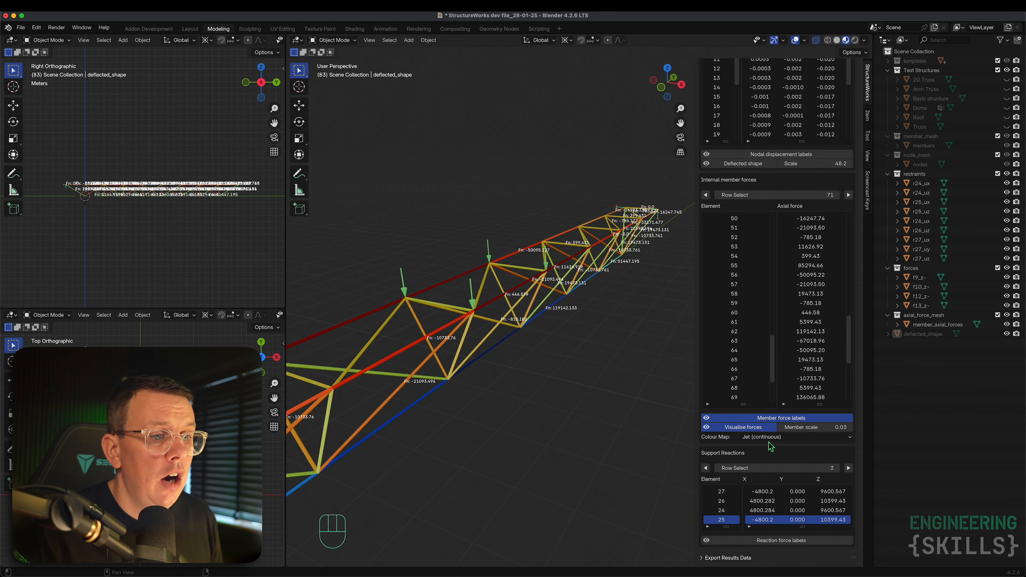
Turn off the member force colours and force labels, and show the structure mesh of the whole truss again
left_click(749, 431)
left_click(754, 419)
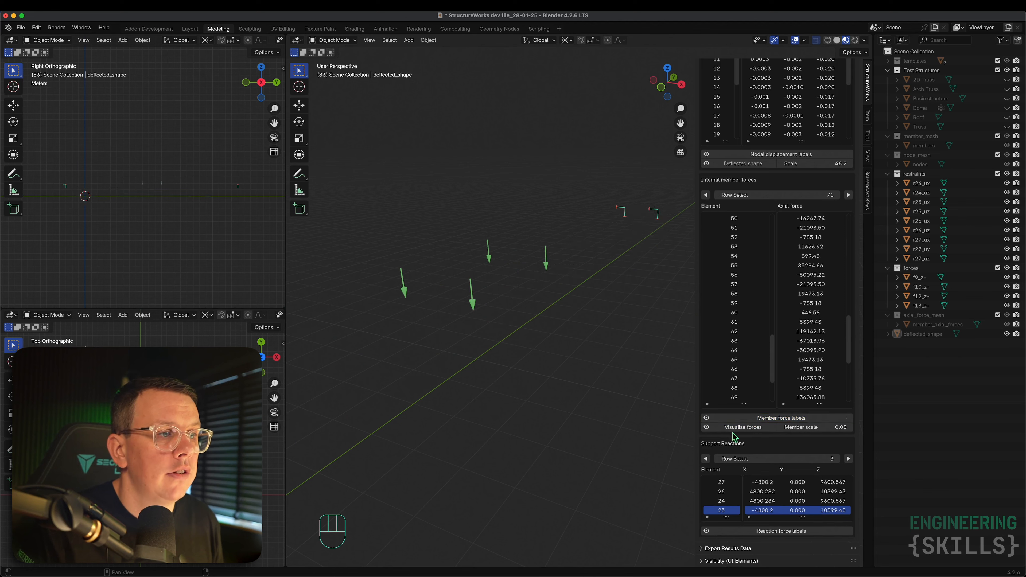
key("alt+w")
left_click(558, 298)
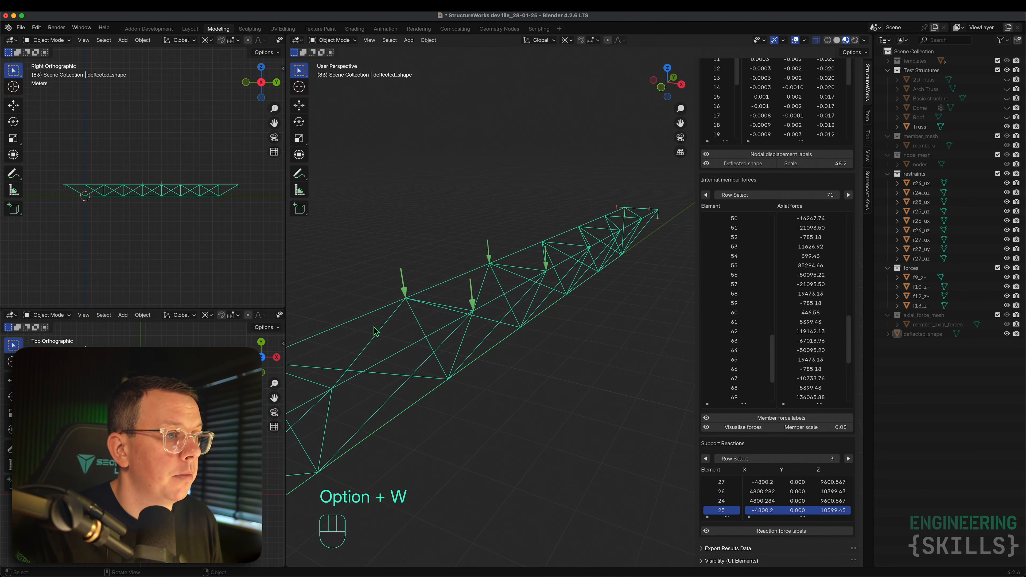
scroll(559, 299, "down", 5)
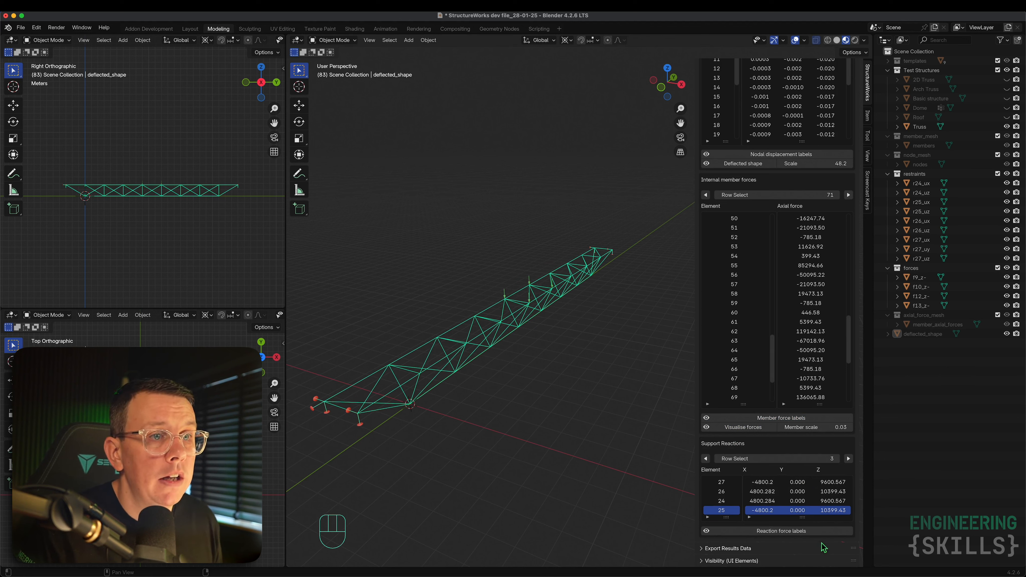
Expand the results export and UI element visibility settings, and review their options along with the quick visibility controls
left_click(733, 549)
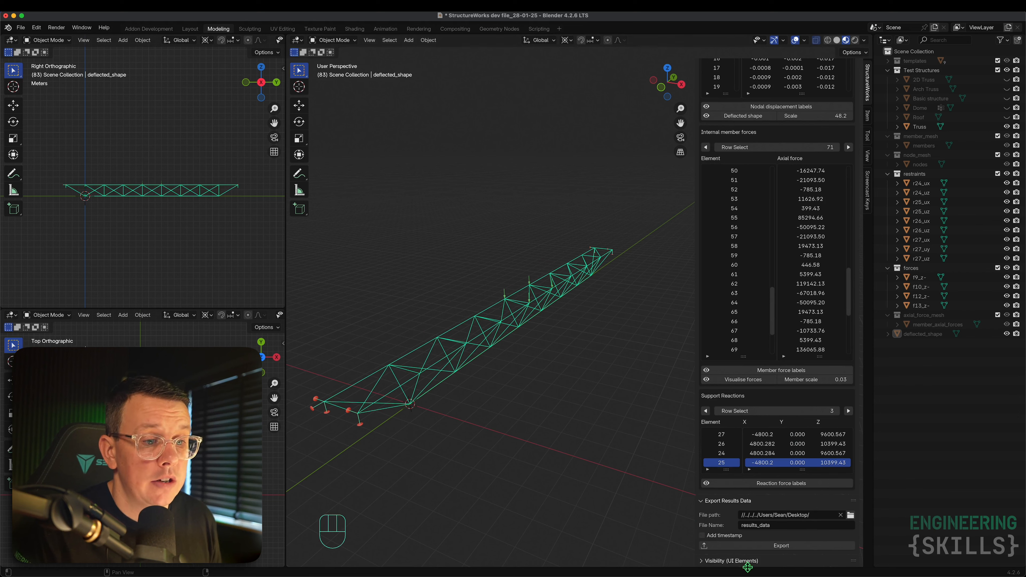
left_click(732, 561)
scroll(780, 444, "down", 10)
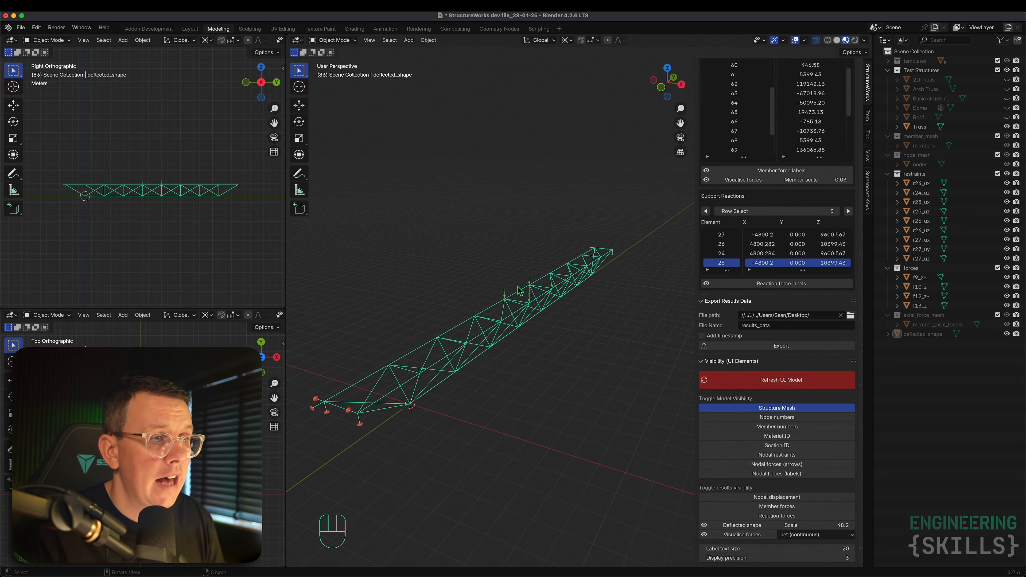
key("alt+w")
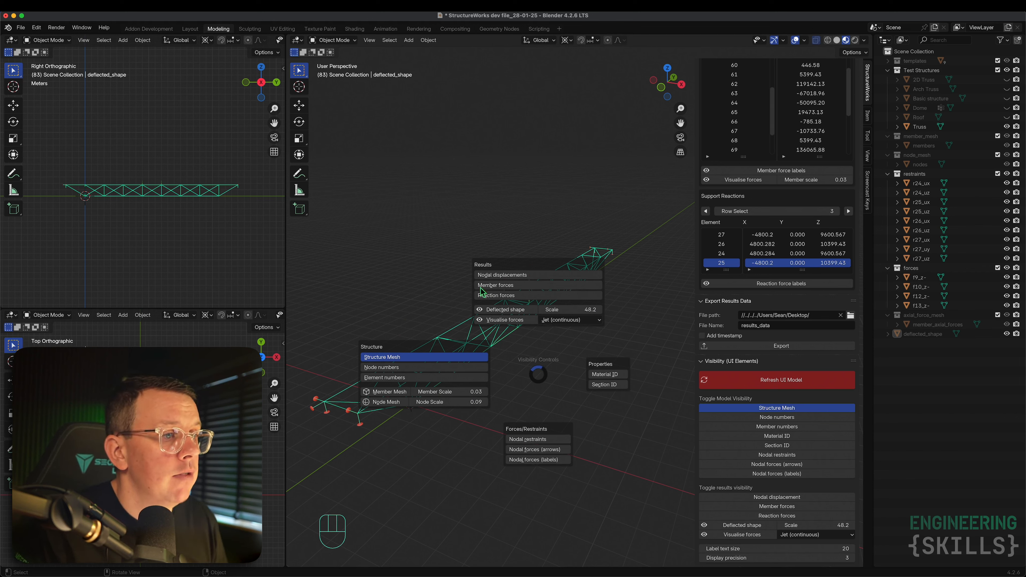
left_click(500, 226)
scroll(610, 273, "down", 1)
scroll(612, 277, "down", 2)
middle_click_drag(603, 294, 580, 283)
scroll(577, 284, "up", 3)
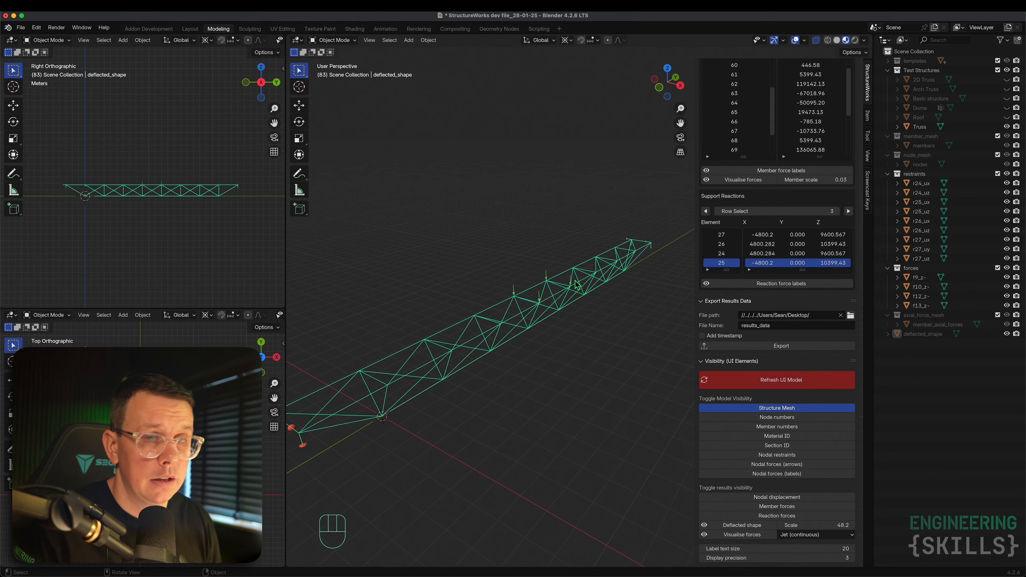
scroll(567, 322, "down", 3)
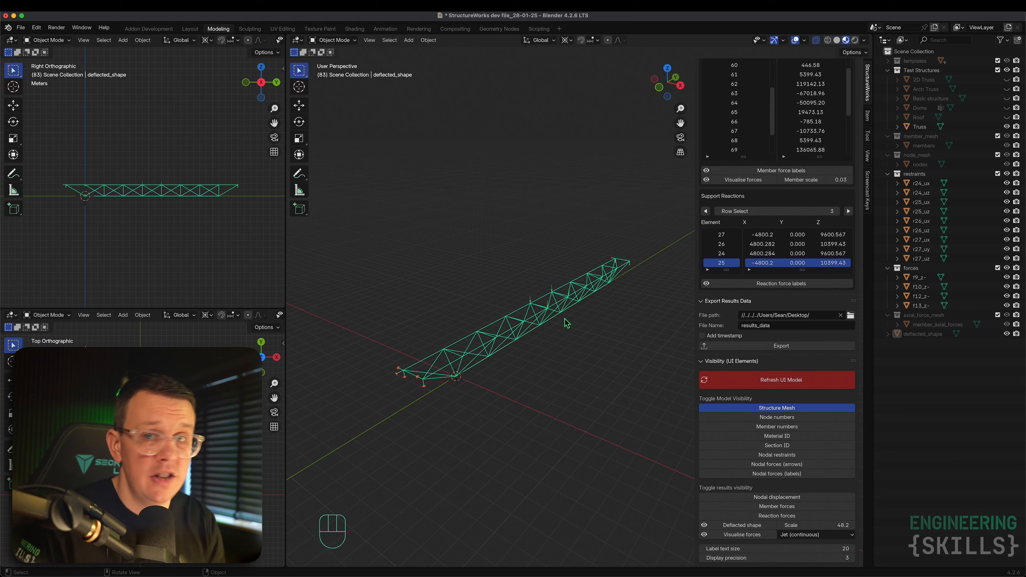
scroll(524, 318, "up", 3)
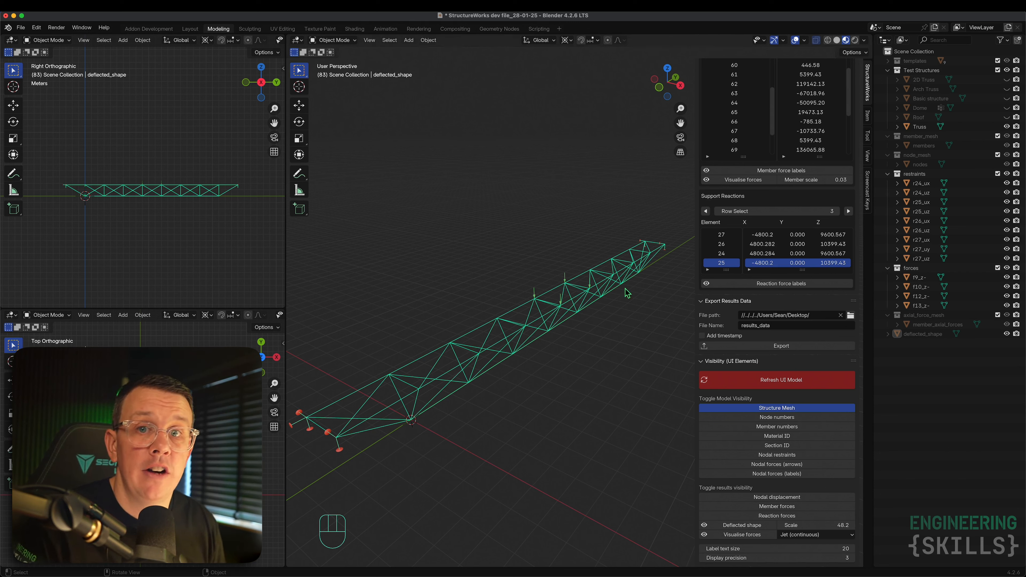
Collapse the Analysis, Results, Export Results Data, Visibility and Structure Mesh sections of StructureWorks
scroll(767, 253, "up", 5)
scroll(767, 253, "up", 8)
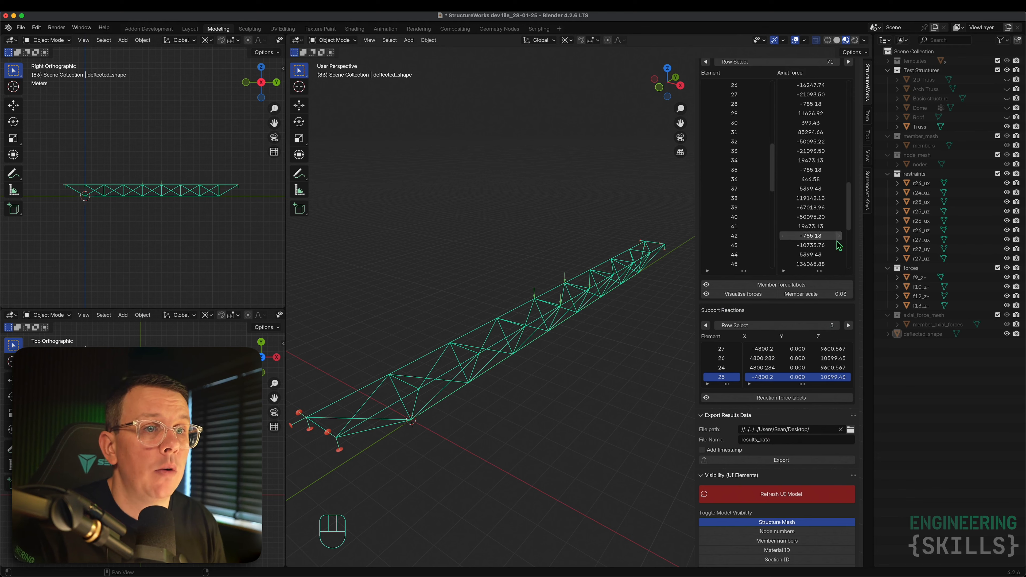
scroll(855, 267, "up", 12)
scroll(858, 267, "up", 10)
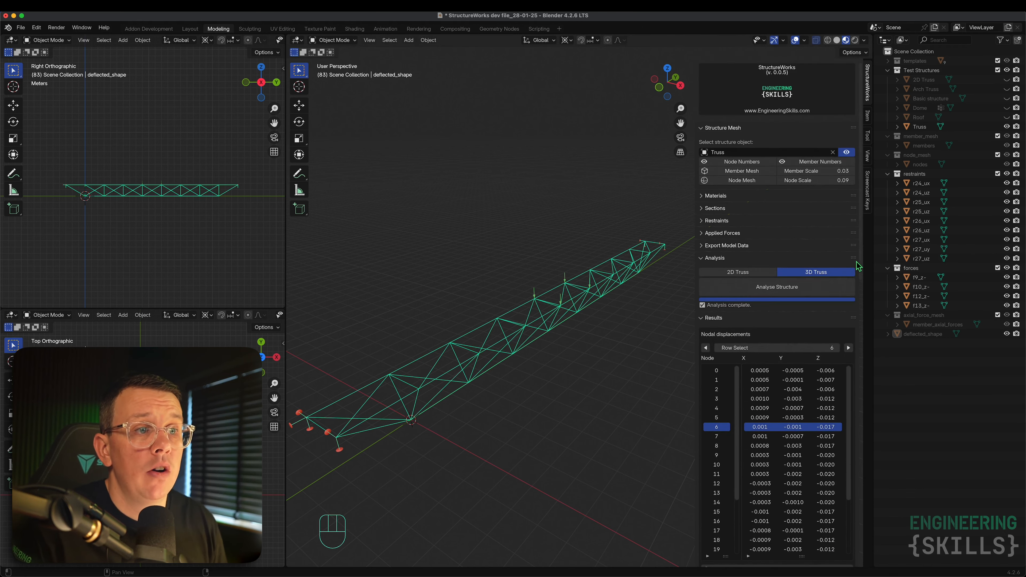
left_click(701, 259)
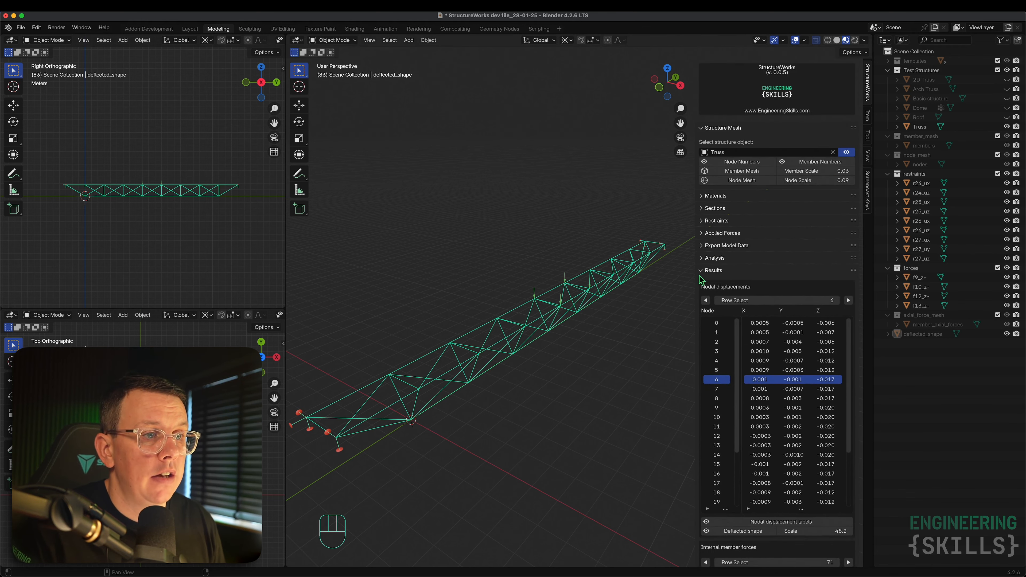
left_click(702, 271)
left_click(702, 287)
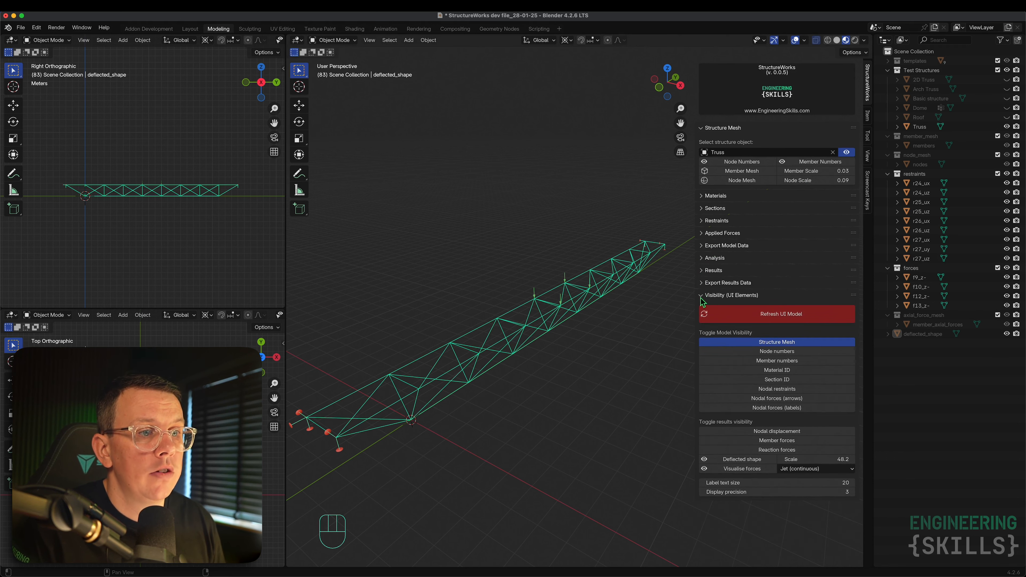
left_click(702, 296)
left_click(701, 130)
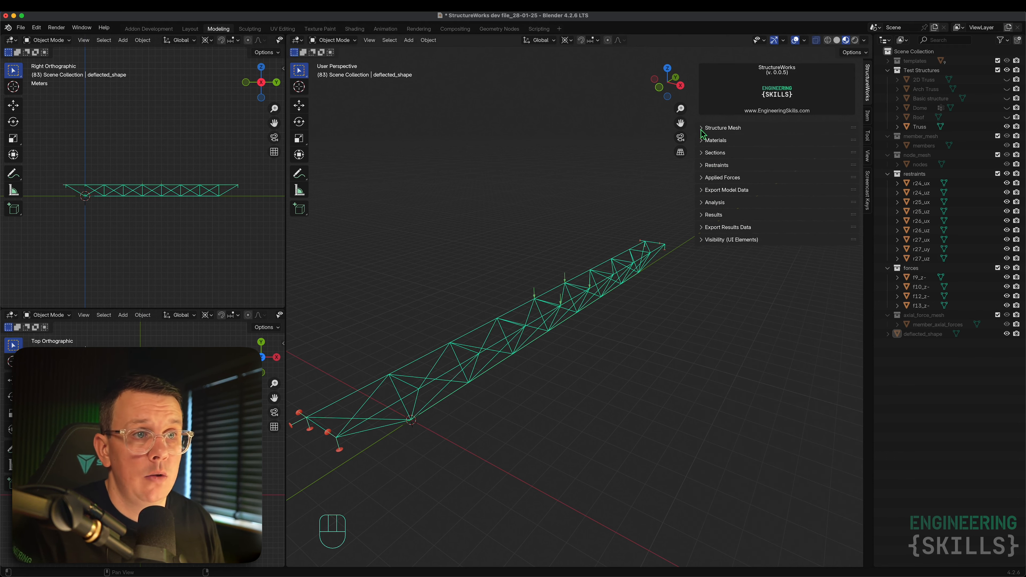